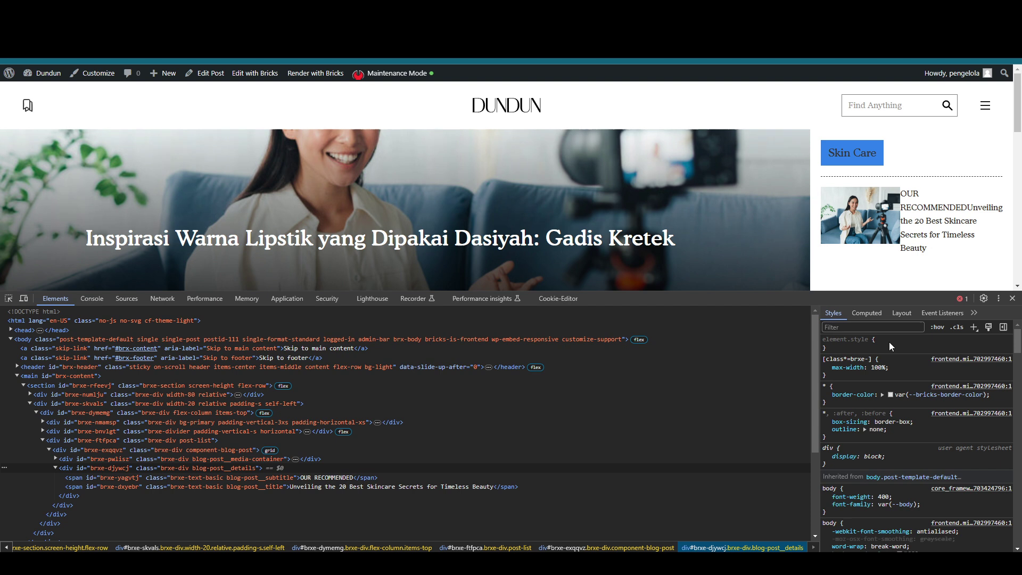
Give the blog-post__details div inline display: flex and flex-direction: column, then select its class name.
left_click(421, 467)
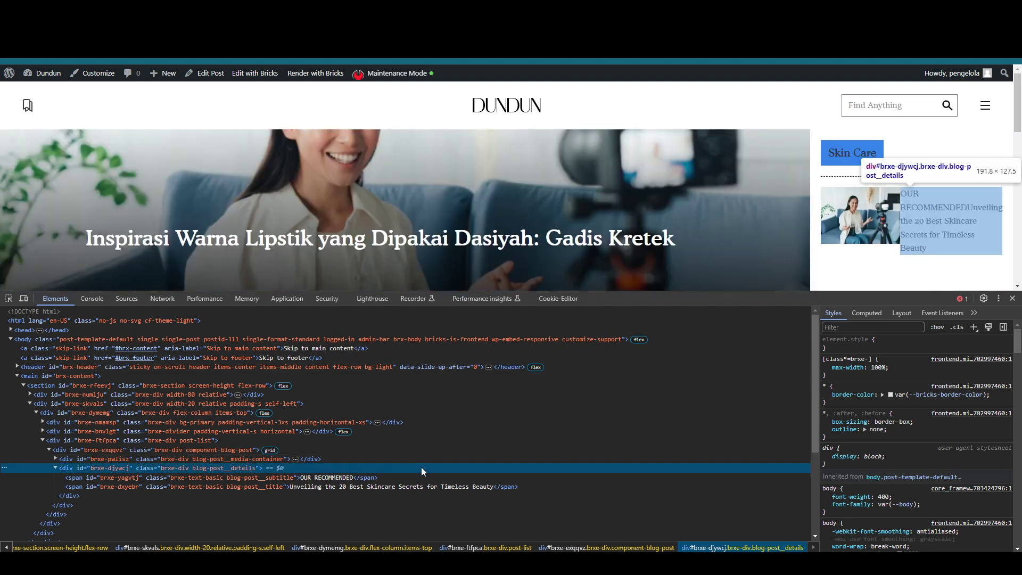
left_click(898, 345)
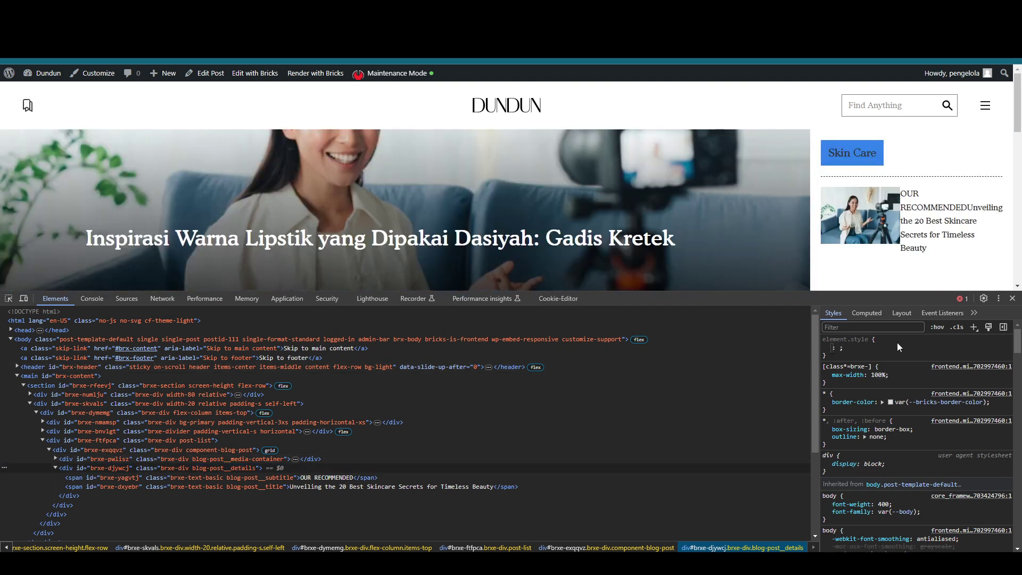
type("d")
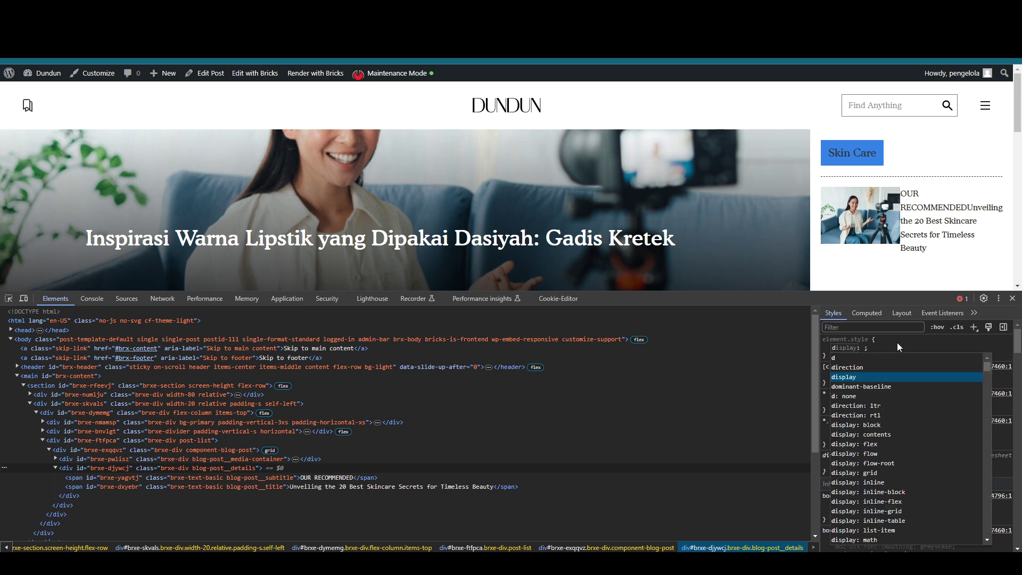
key("Tab")
type("f")
key("Tab")
type("flex-d")
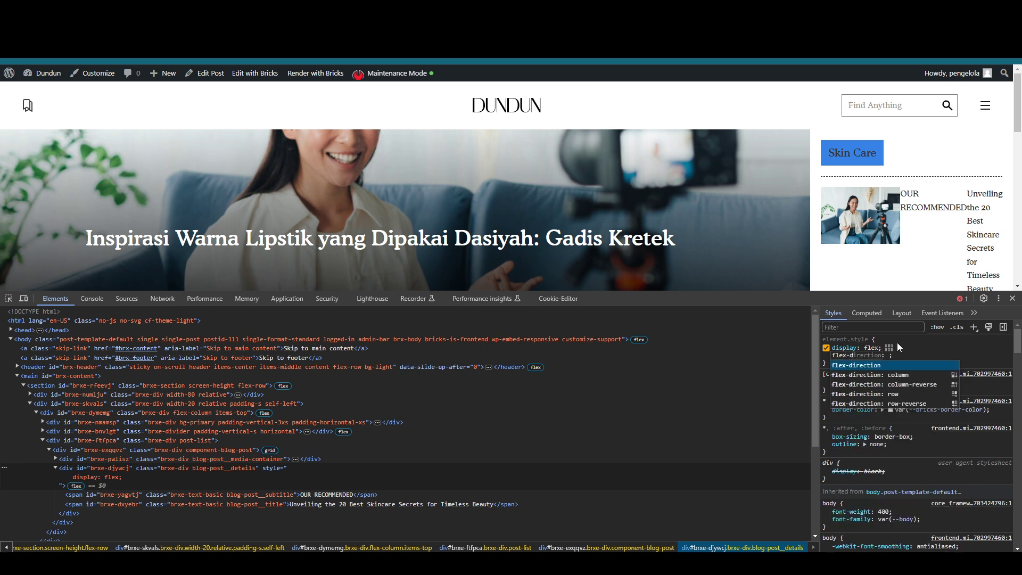
key("Tab")
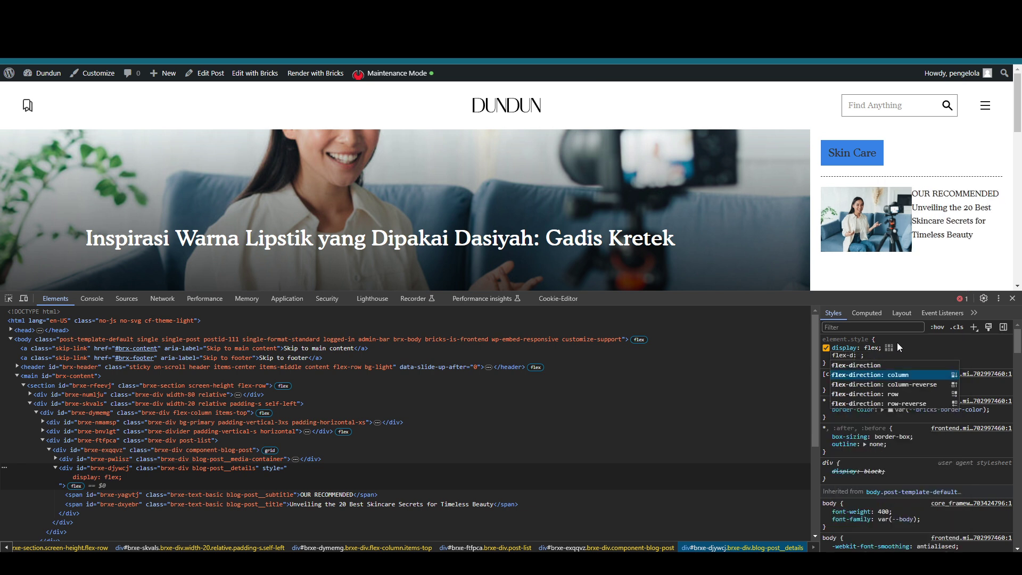
left_click(938, 351)
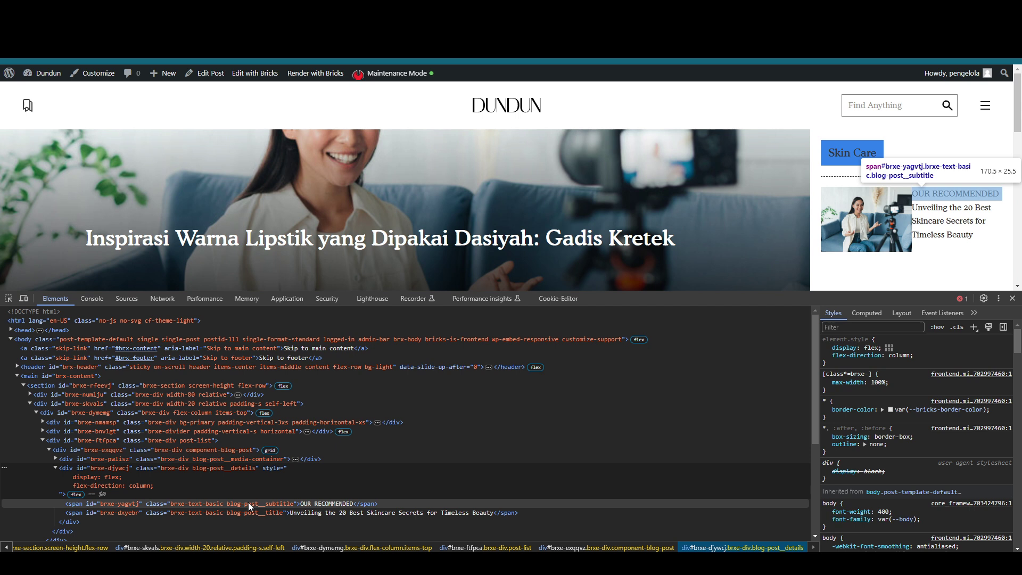
double_click(224, 471)
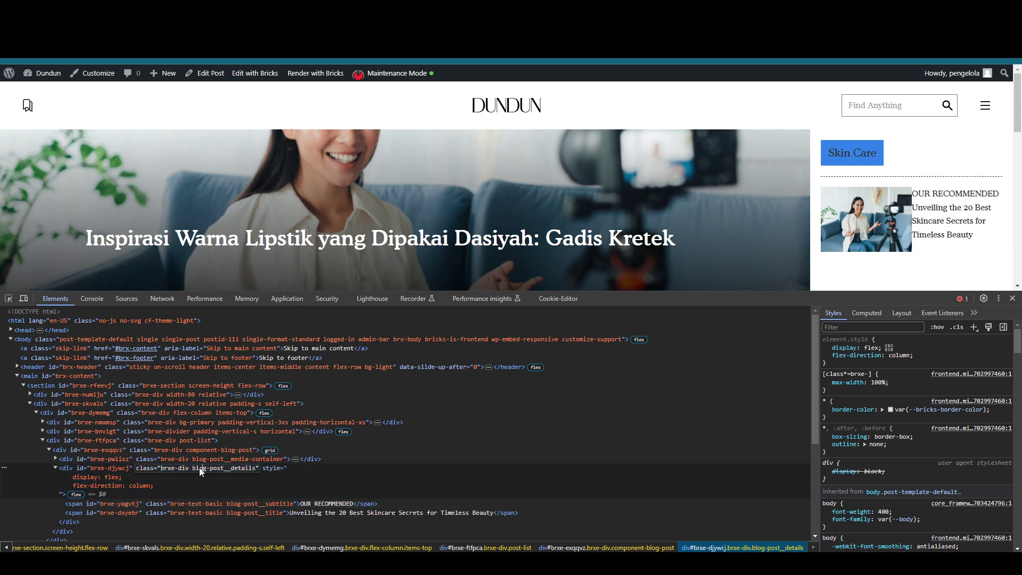
left_click_drag(190, 467, 251, 466)
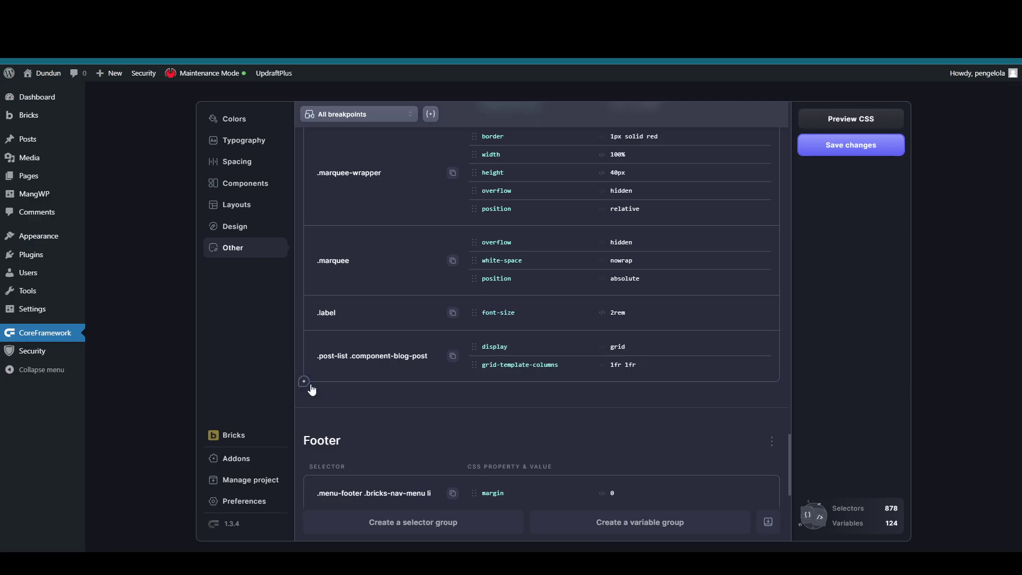
Save a .blog-post__details selector under Other with display: flex and flex-direction: column, then reload the post.
left_click(304, 381)
left_click(348, 396)
type(".blog-post__details")
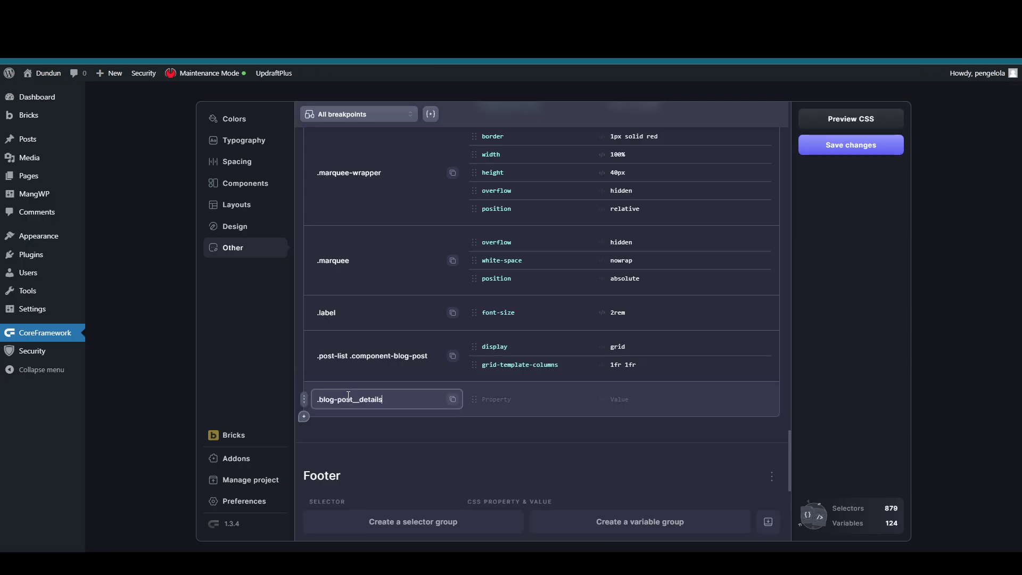
key("Return")
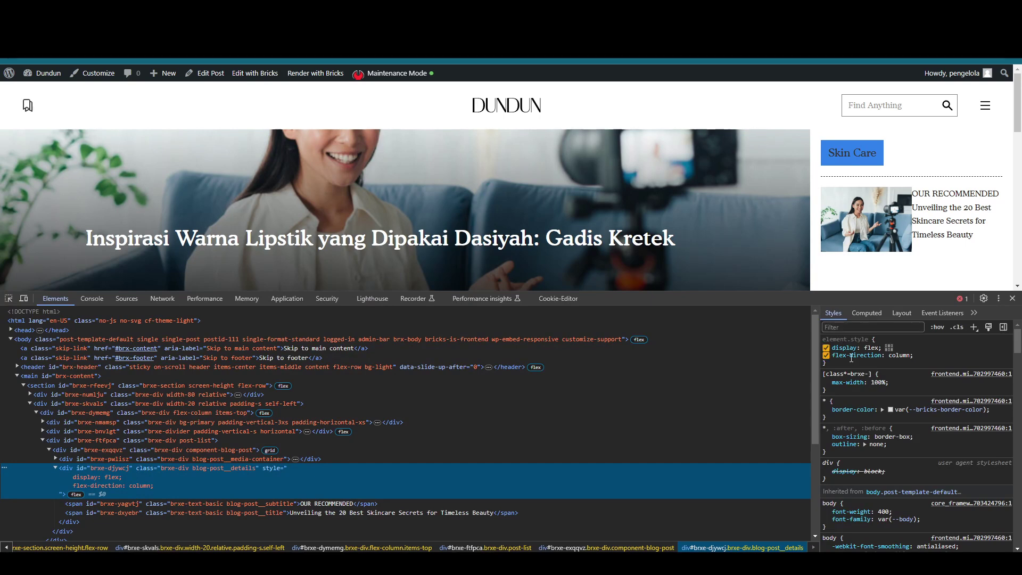
left_click_drag(857, 364, 826, 341)
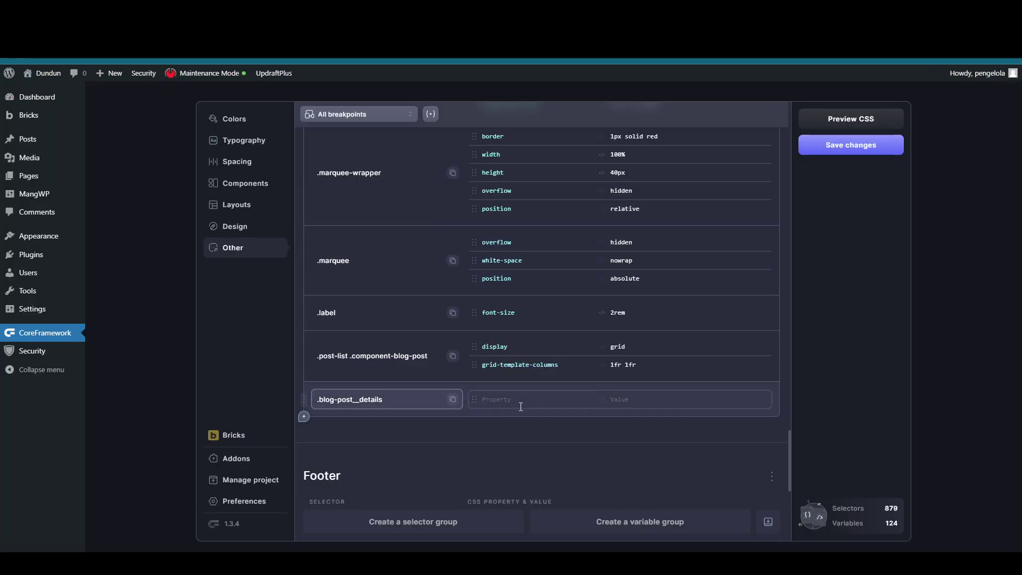
left_click(519, 399)
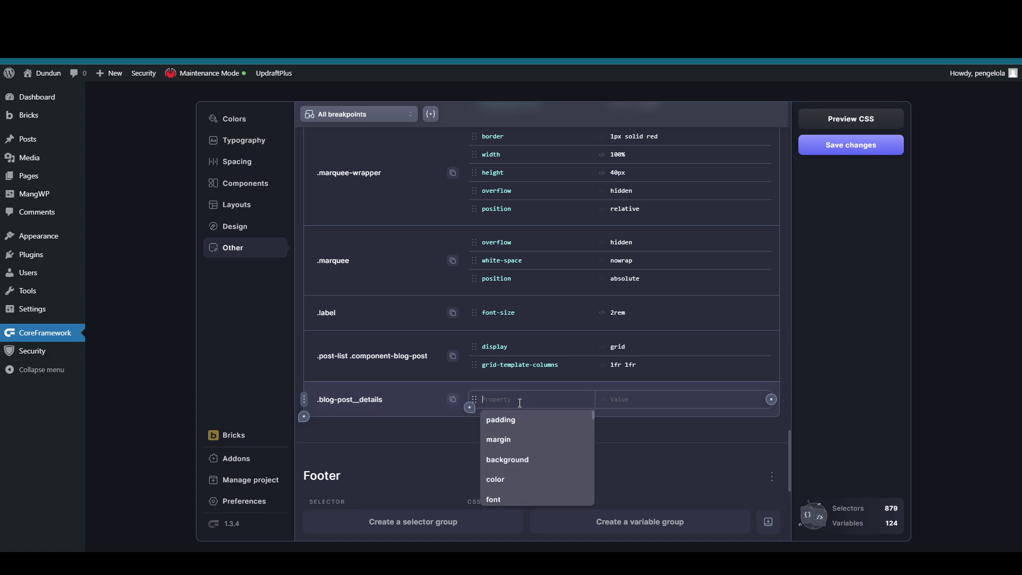
type("display: flex; flex-direction: column;")
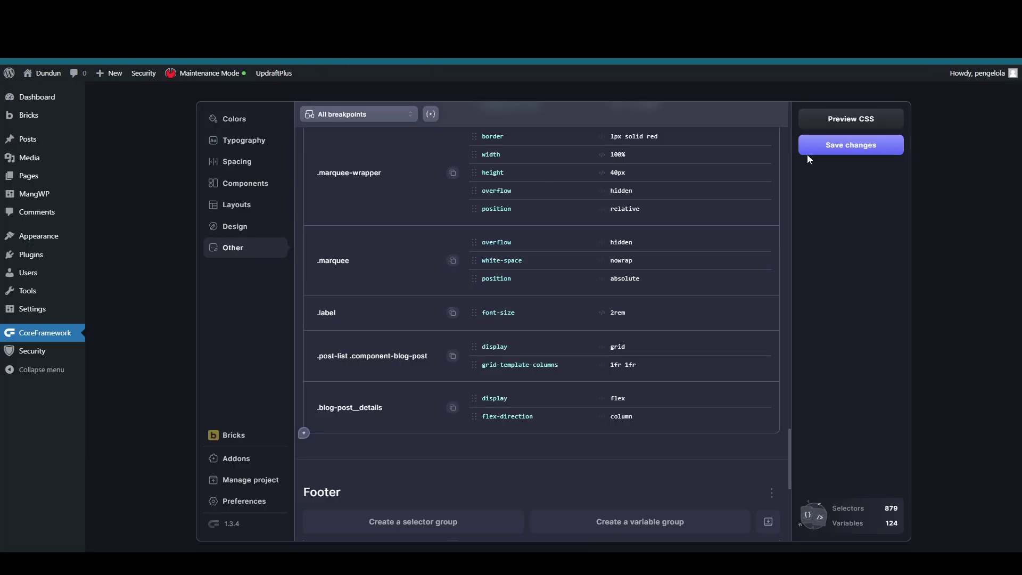
left_click(810, 152)
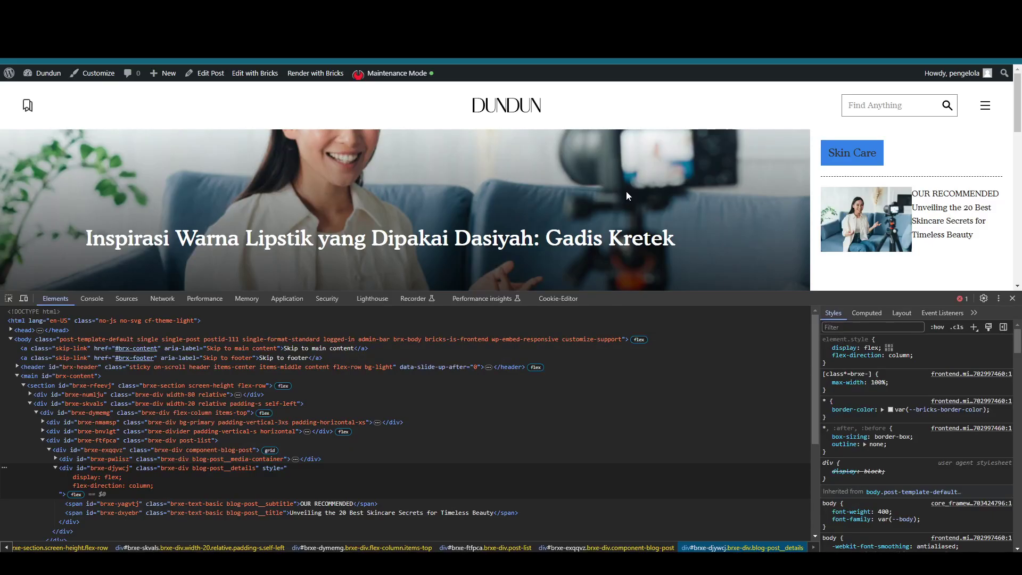
key("F5")
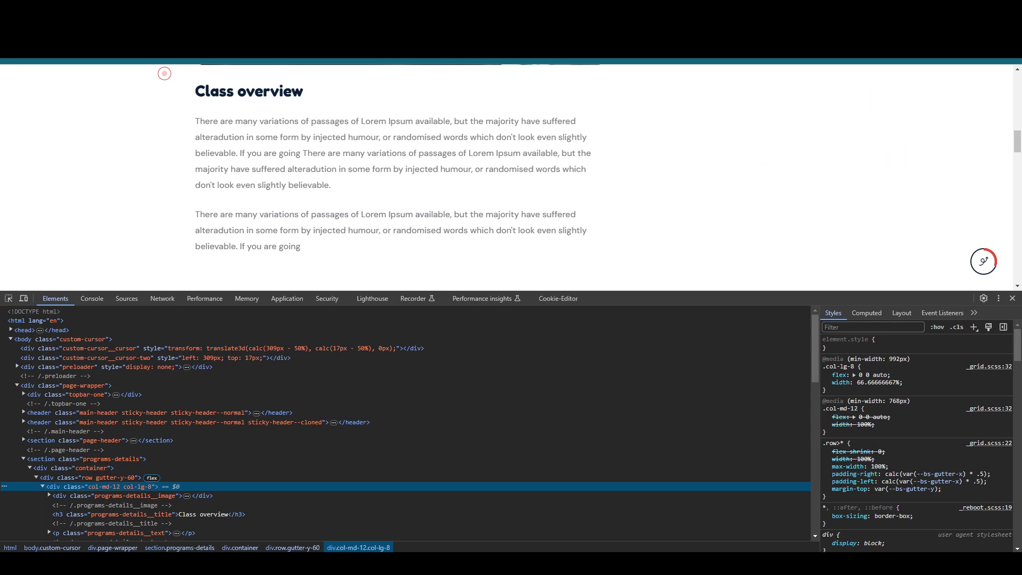
Inspect the Kidearn Class overview heading and select it together with the first paragraph.
scroll(402, 169, "up", 1)
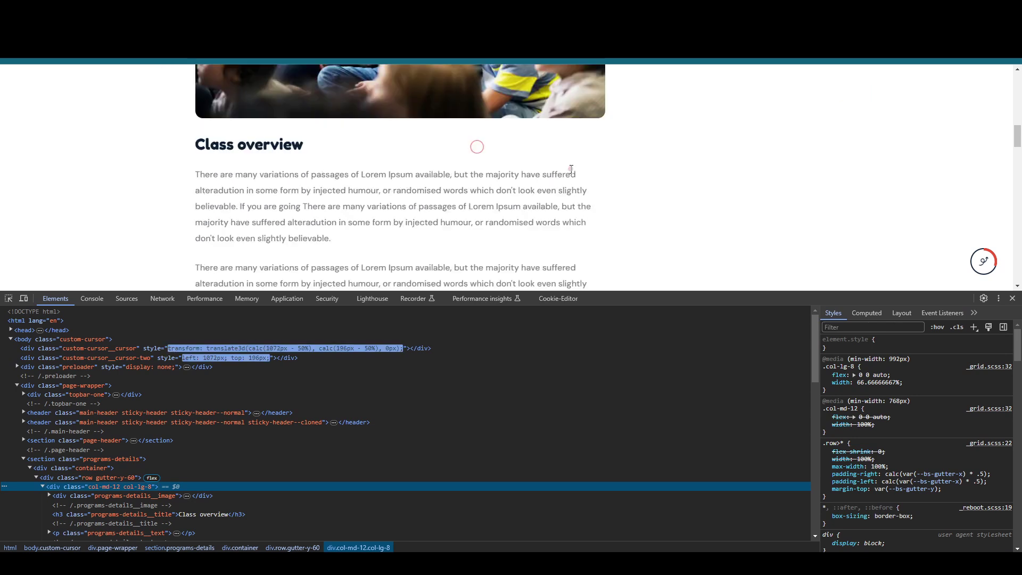
left_click(330, 143)
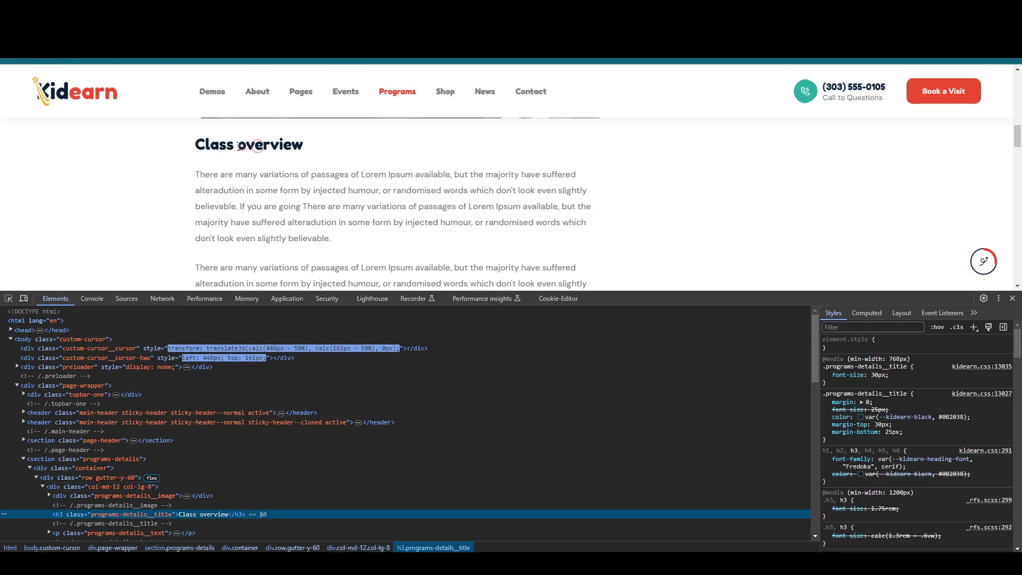
left_click_drag(196, 141, 420, 269)
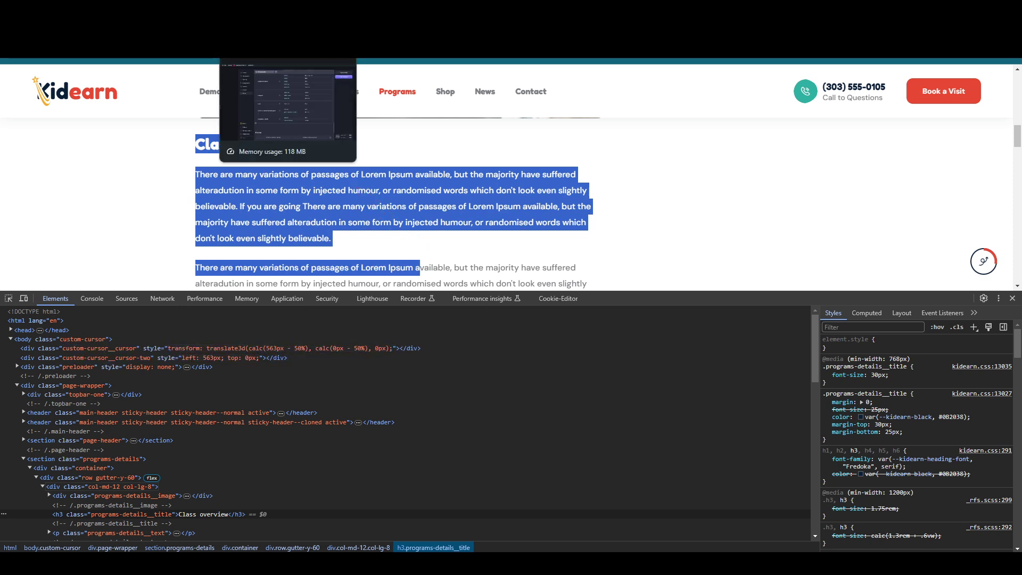
key("ctrl+Tab")
key("ctrl+Tab")
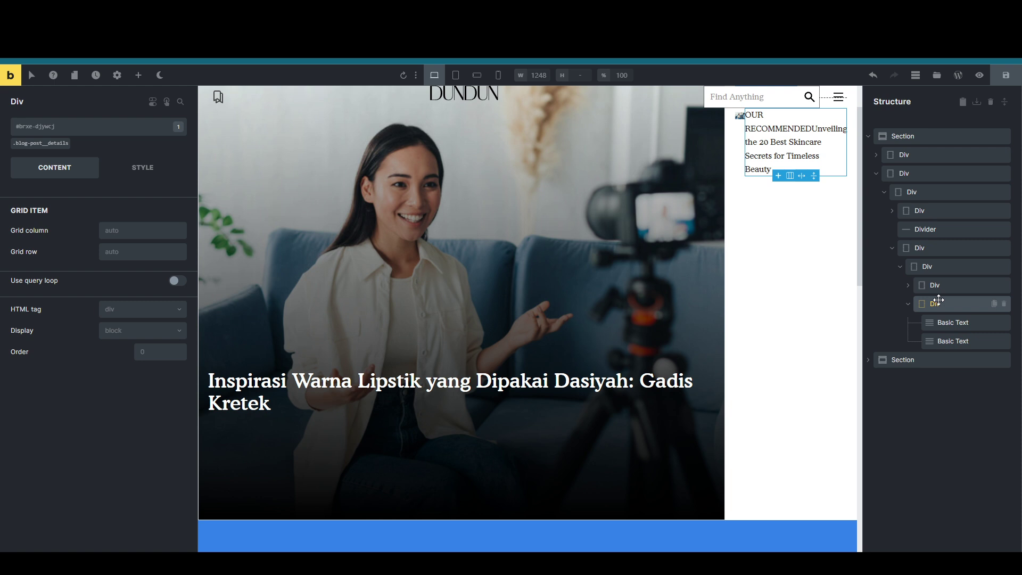
Copy the blog-post details Div with its two Basic Text children.
key("ctrl+c")
key("ctrl+c")
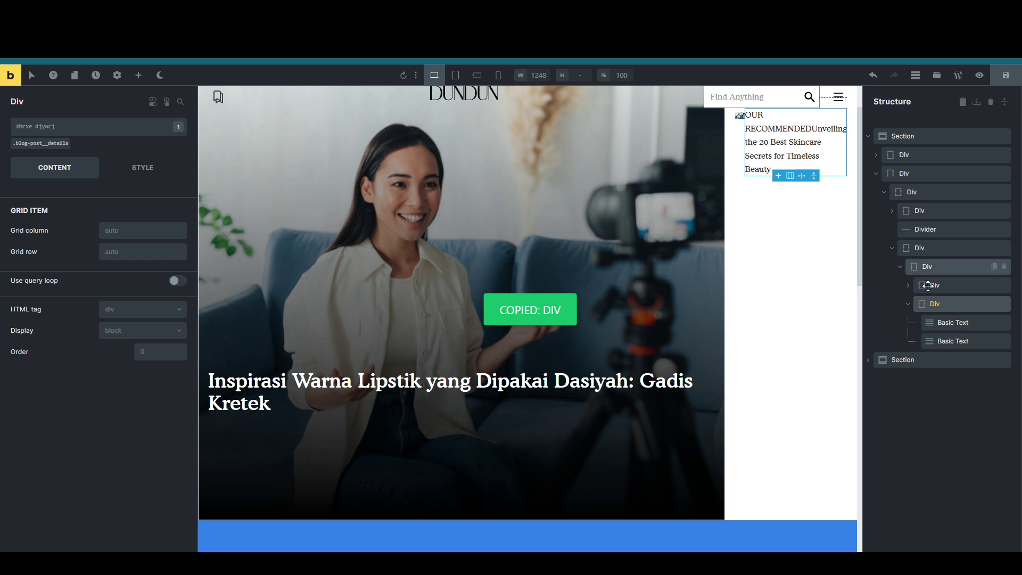
key("ctrl+c")
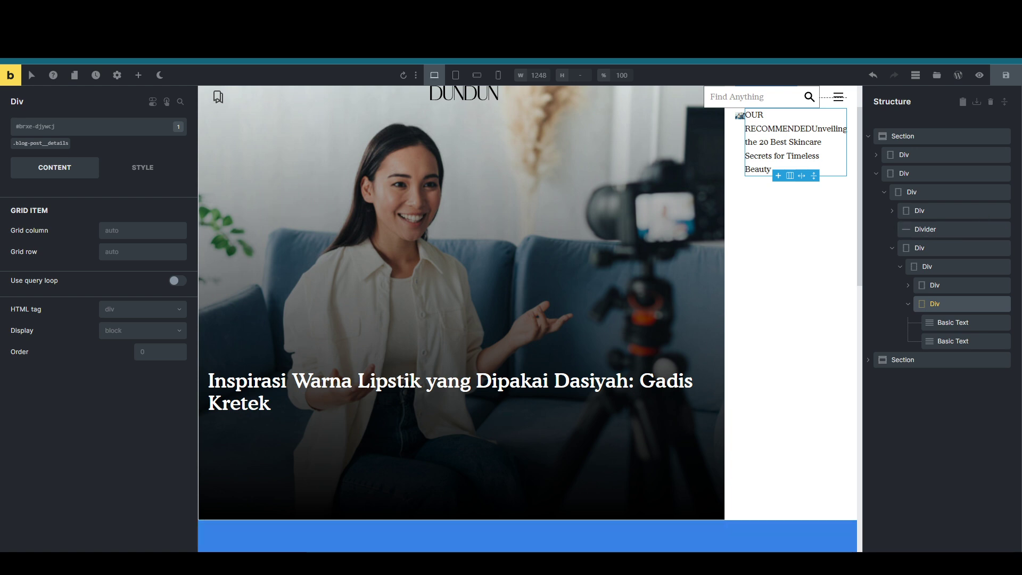
Paste the copied Bricks element JSON into Untitled-2 in maximised VS Code and select it all.
key("alt+Tab")
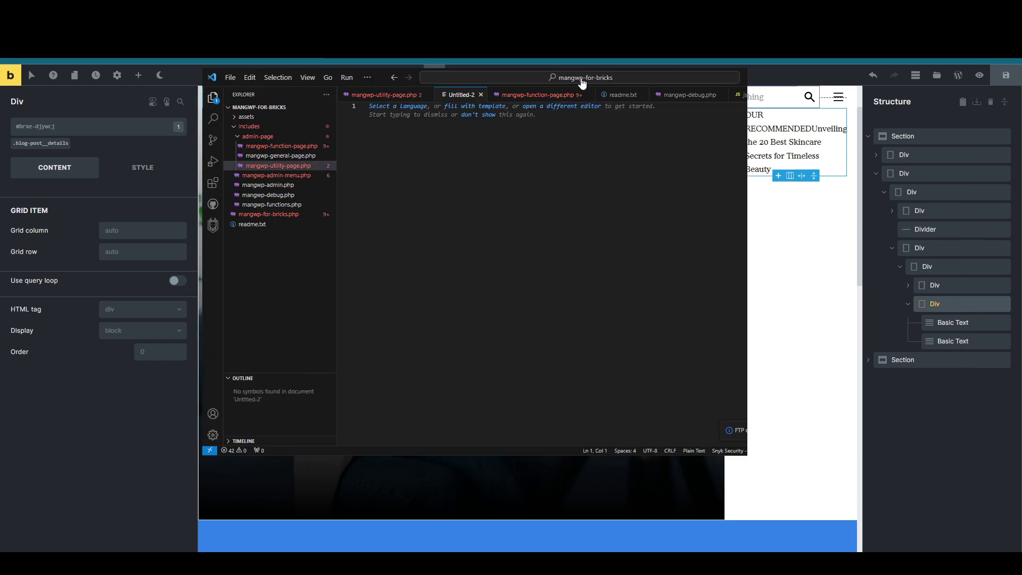
left_click(584, 77)
left_click(547, 155)
key("ctrl+v")
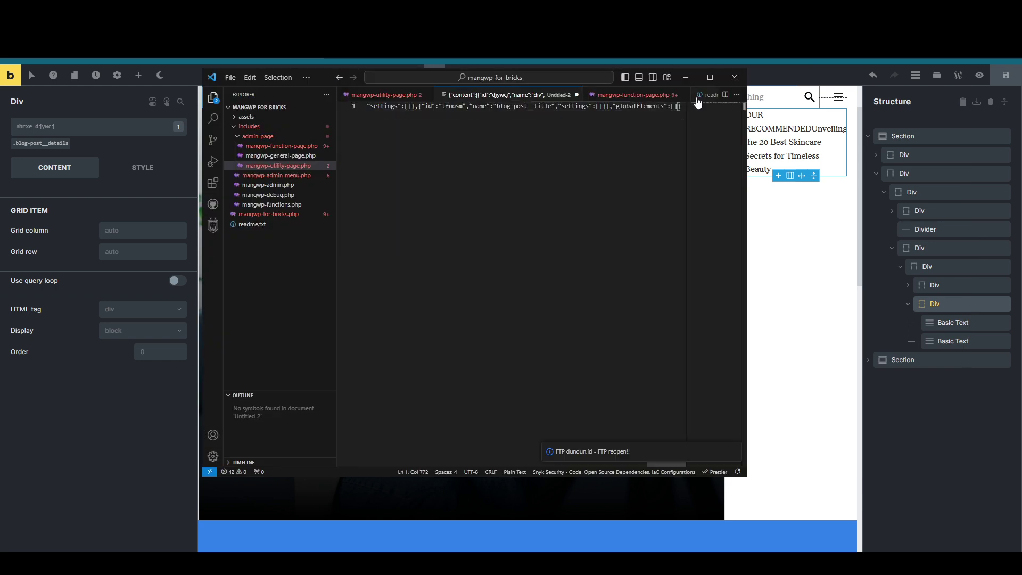
left_click(710, 77)
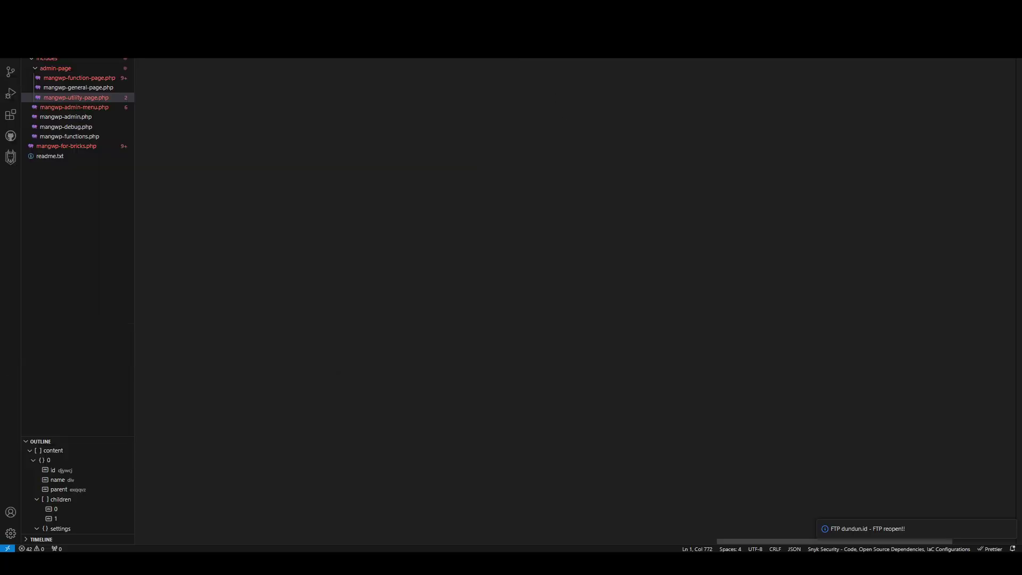
key("ctrl+a")
key("ctrl+z")
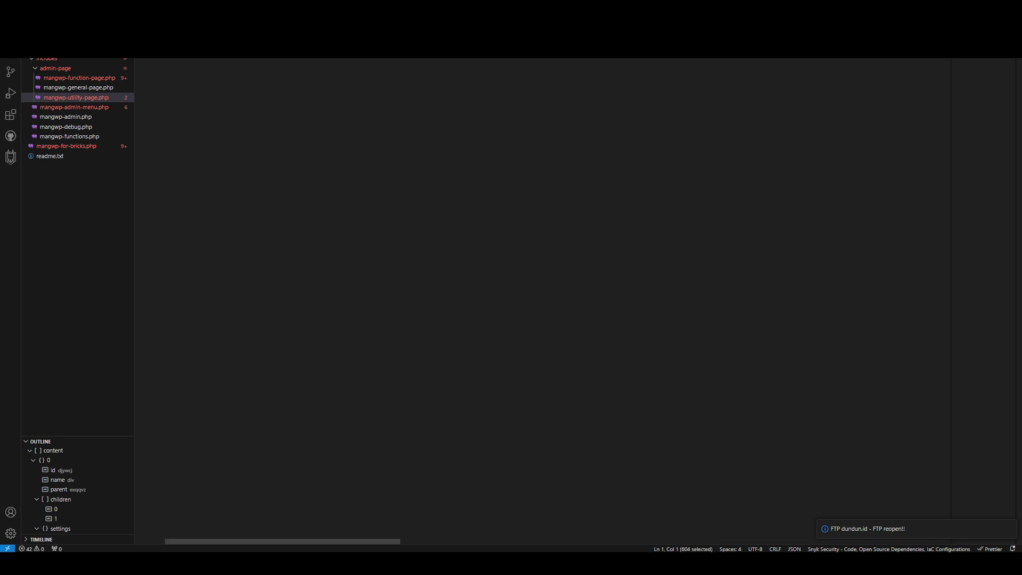
key("End")
key("ctrl+a")
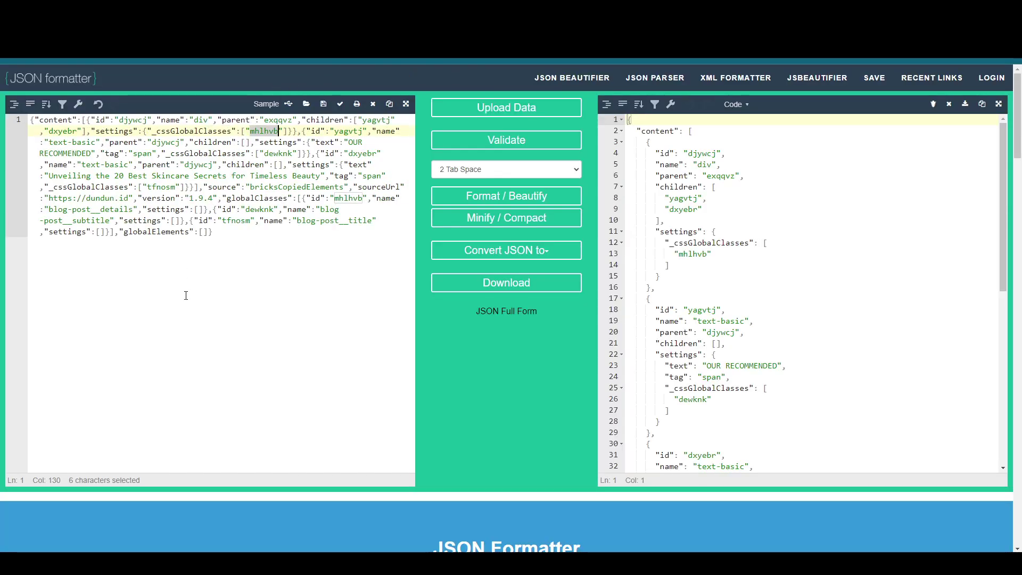
left_click(186, 295)
key("F5")
left_click(199, 220)
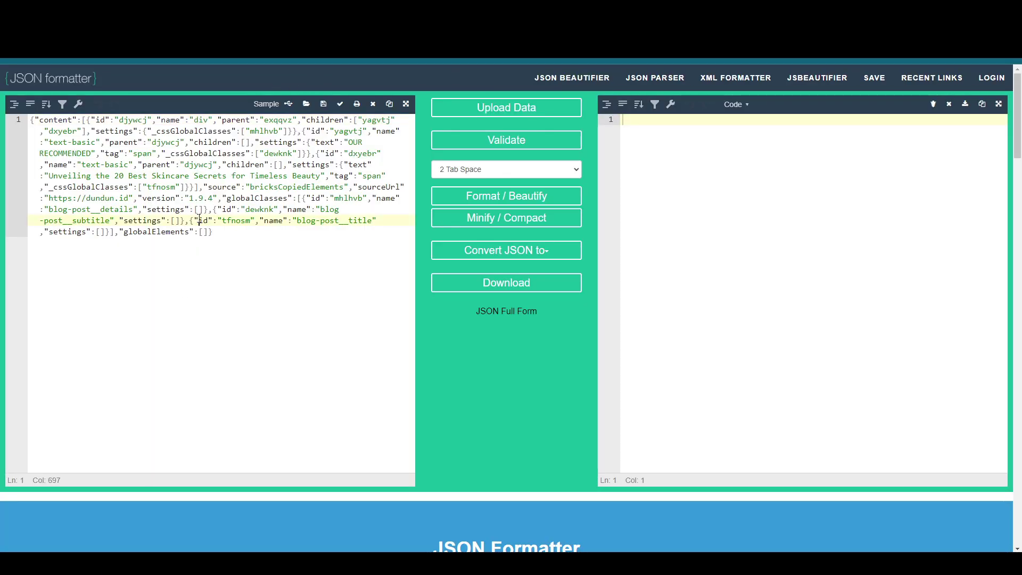
key("ctrl+a")
key("ctrl+v")
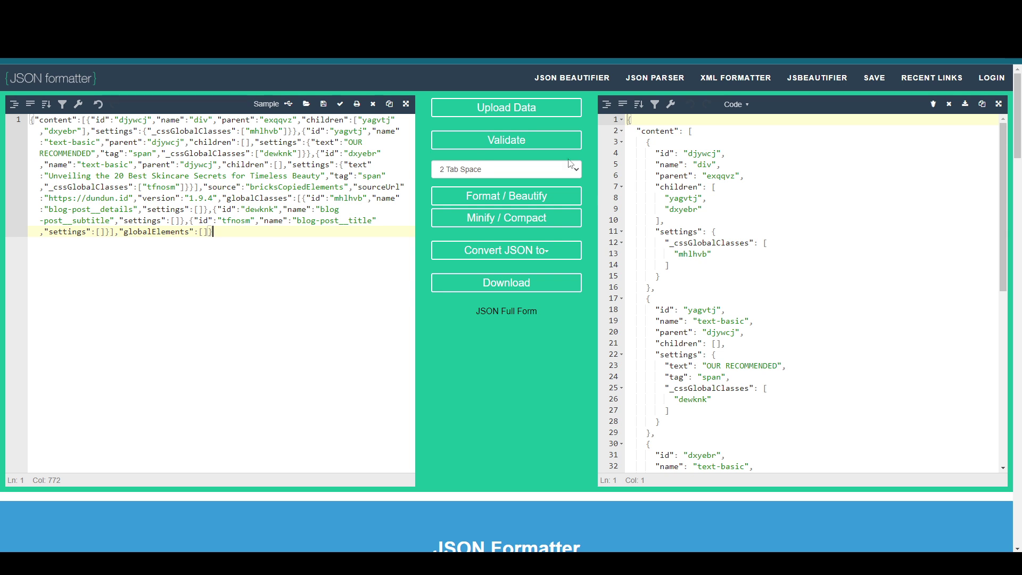
left_click(684, 153)
scroll(712, 202, "down", 1)
scroll(712, 201, "up", 1)
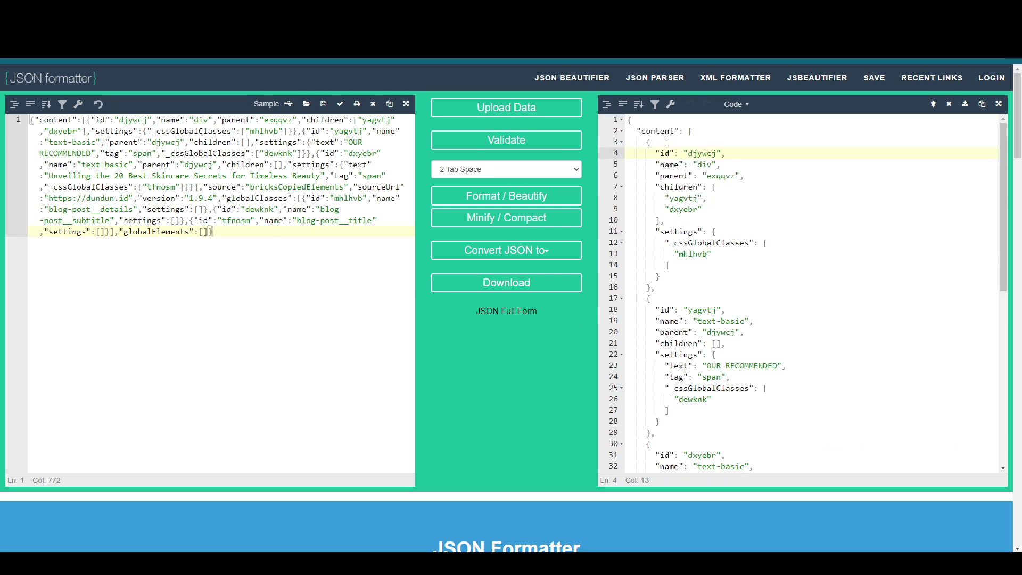
left_click_drag(690, 155, 716, 153)
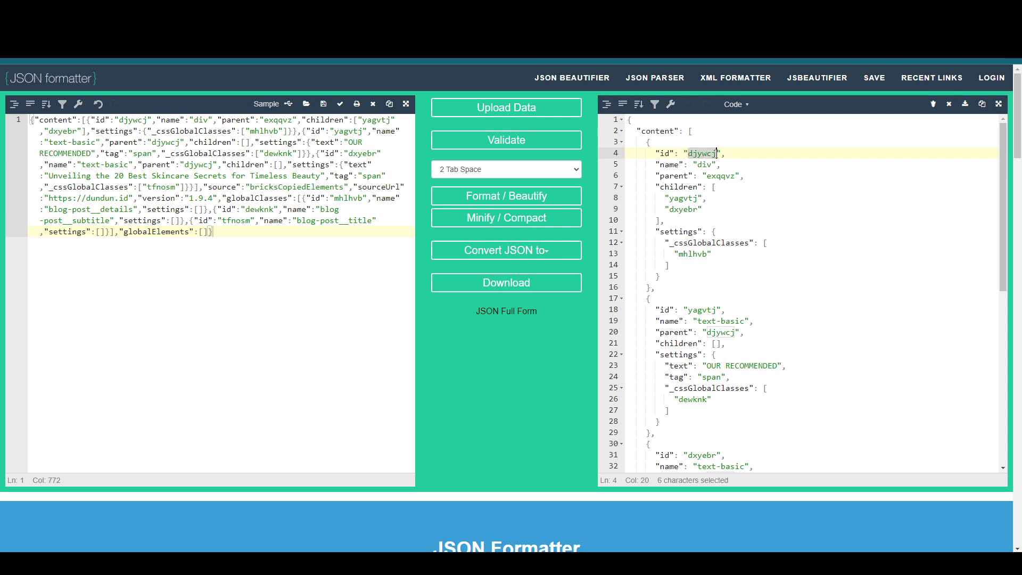
left_click(669, 187)
left_click_drag(658, 187, 703, 209)
left_click(684, 198)
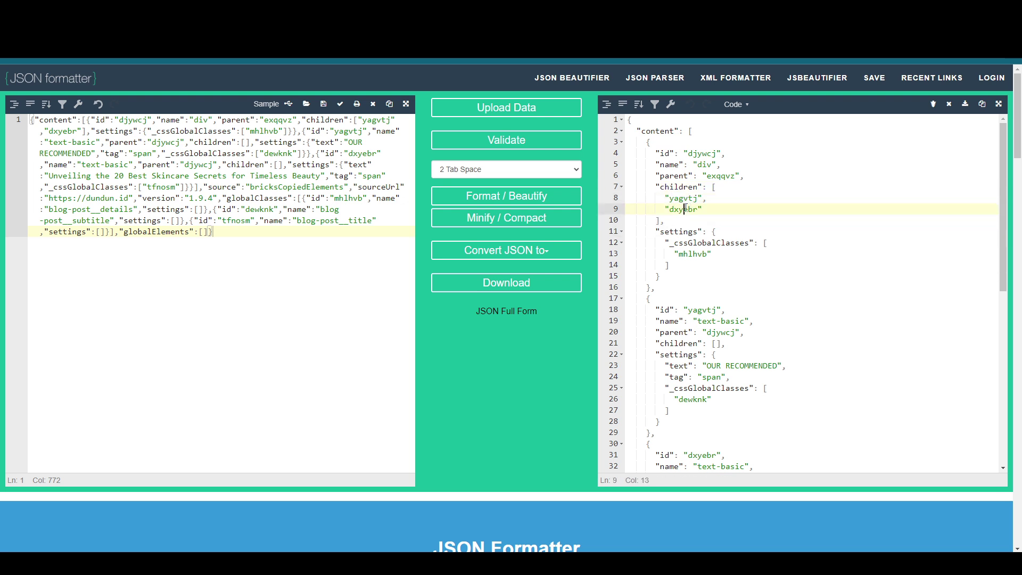
left_click(671, 220)
left_click_drag(655, 187, 672, 220)
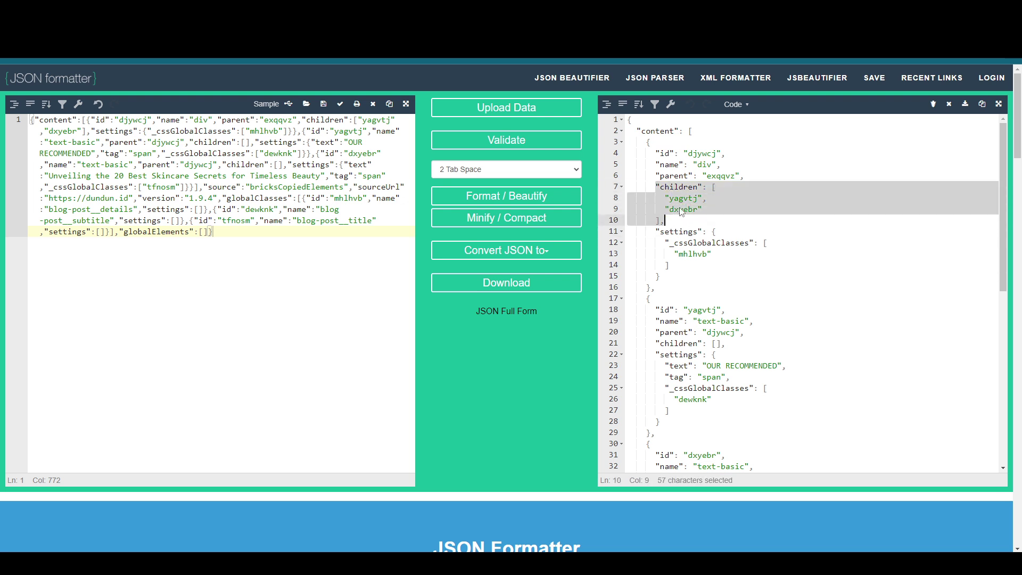
left_click(678, 187)
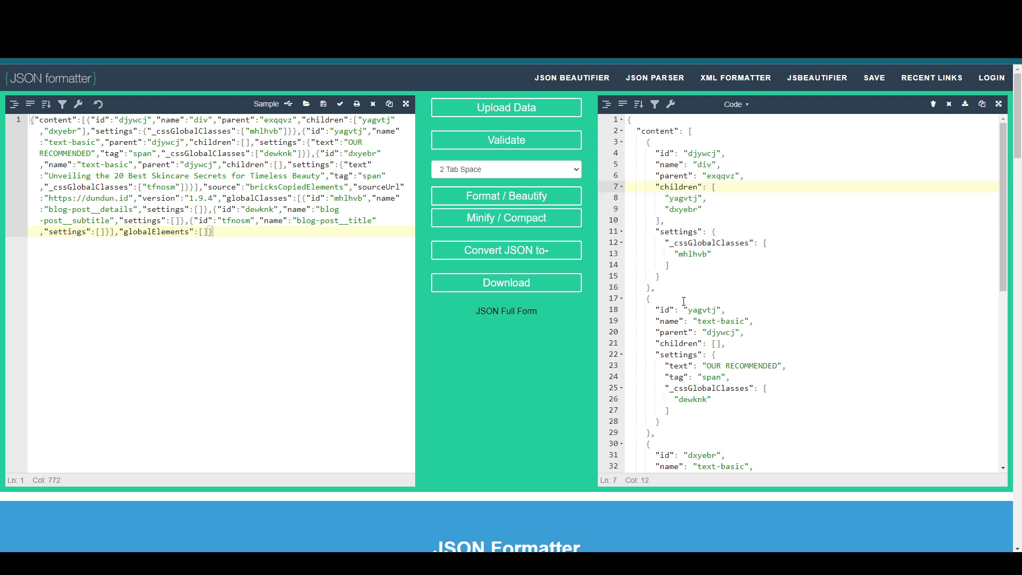
left_click(702, 310)
left_click_drag(646, 309, 691, 414)
scroll(686, 255, "down", 3)
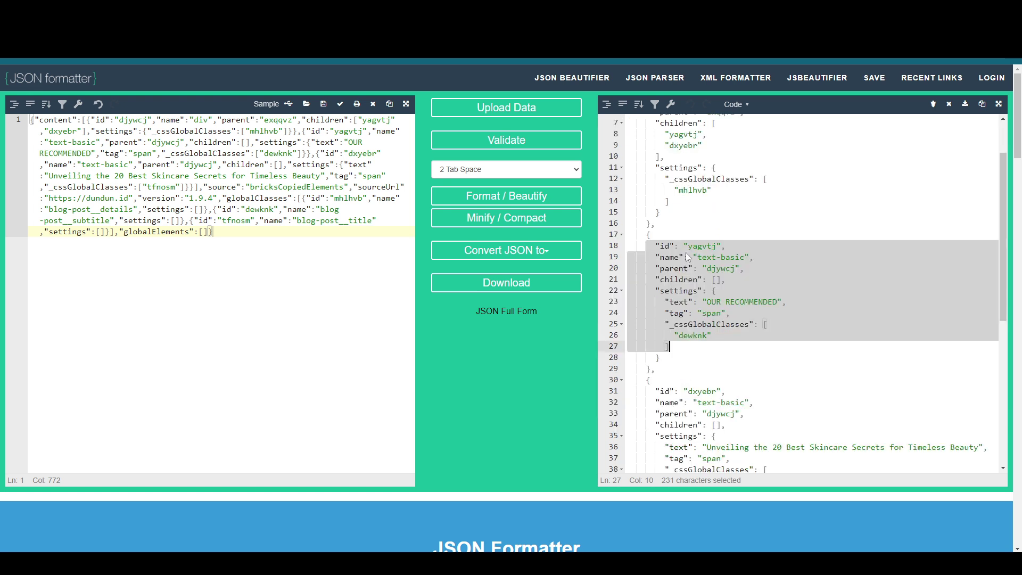
scroll(693, 235, "up", 2)
double_click(682, 168)
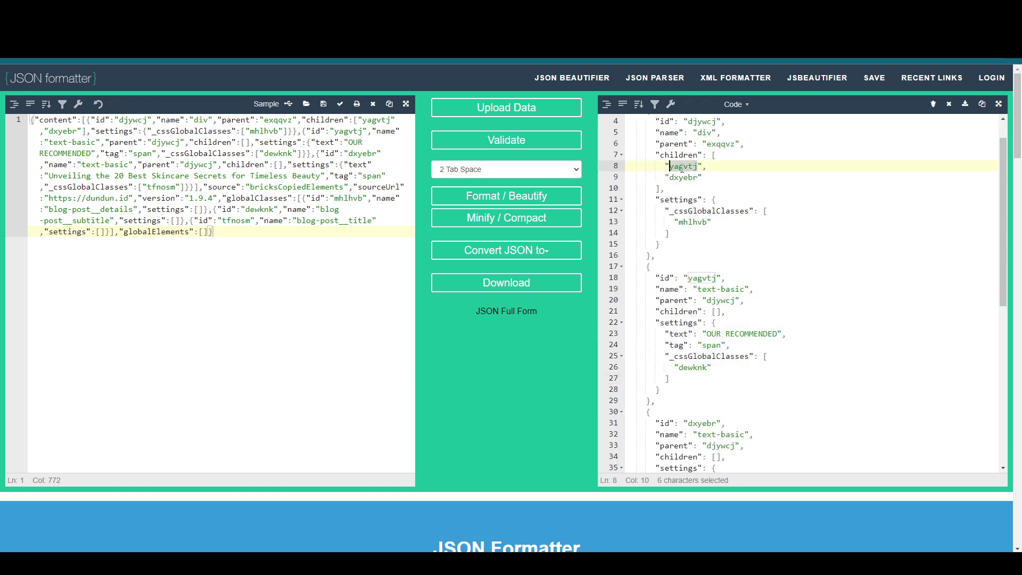
double_click(708, 277)
left_click_drag(698, 289, 744, 289)
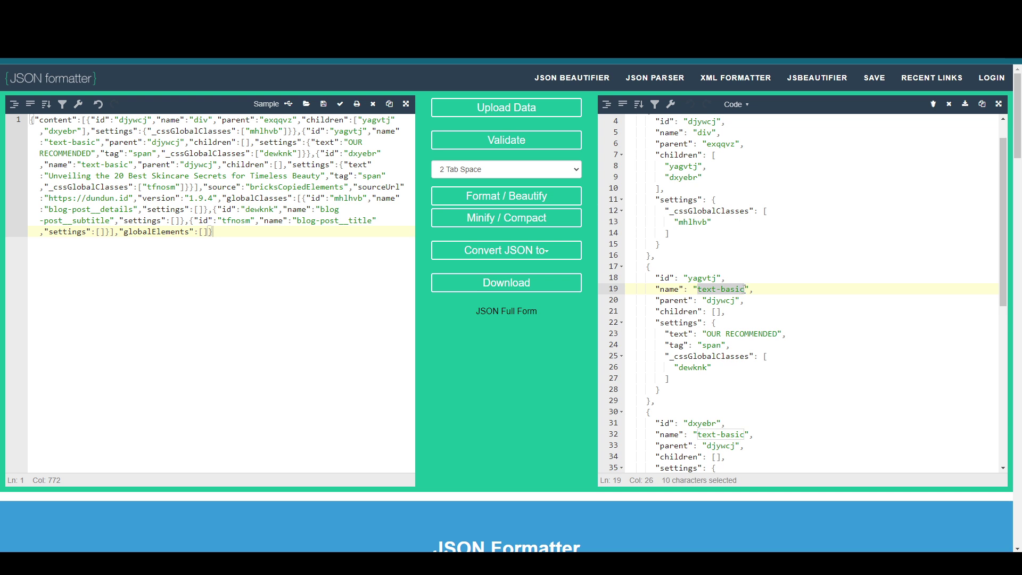
mouse_move(698, 289)
left_mouse_down()
mouse_move(745, 289)
mouse_move(698, 291)
left_mouse_up()
scroll(708, 311, "down", 1)
double_click(709, 314)
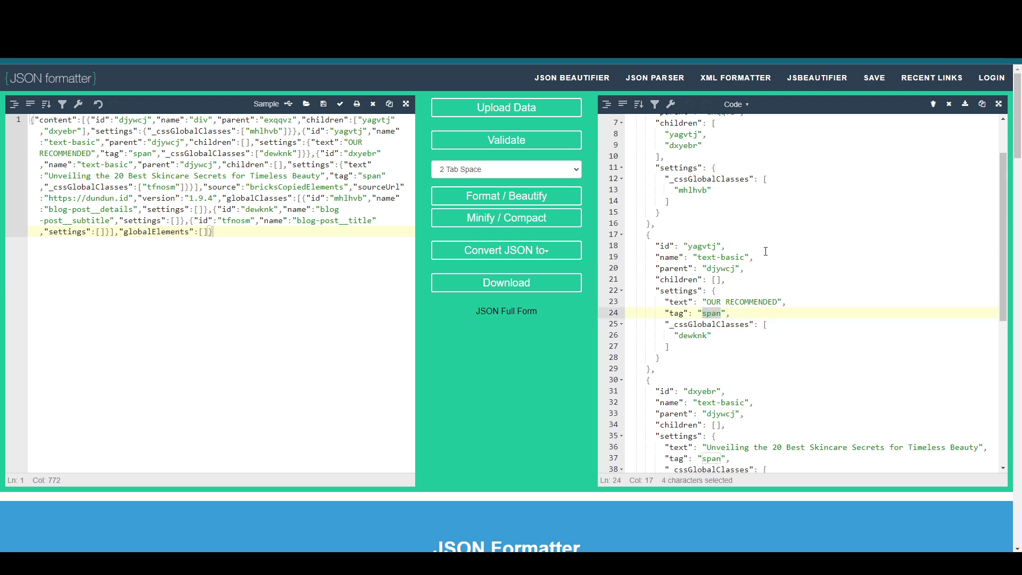
scroll(765, 251, "down", 1)
double_click(702, 305)
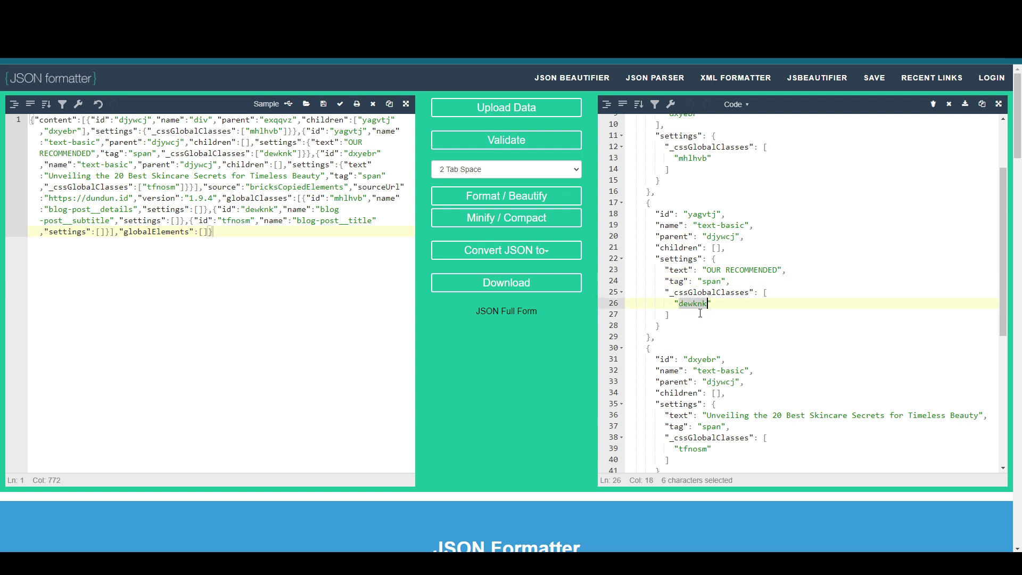
scroll(700, 313, "down", 1)
double_click(698, 273)
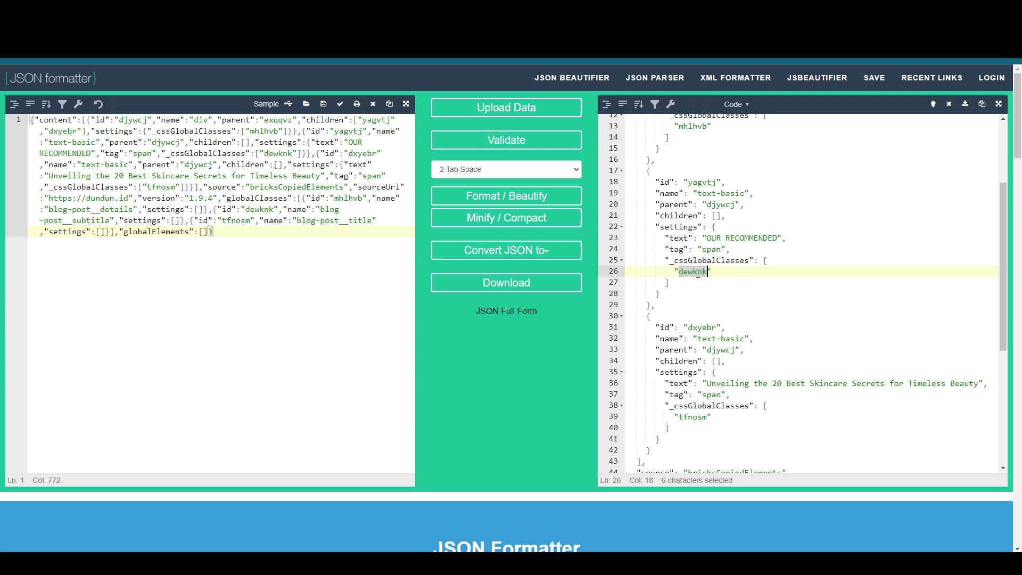
scroll(698, 274, "down", 5)
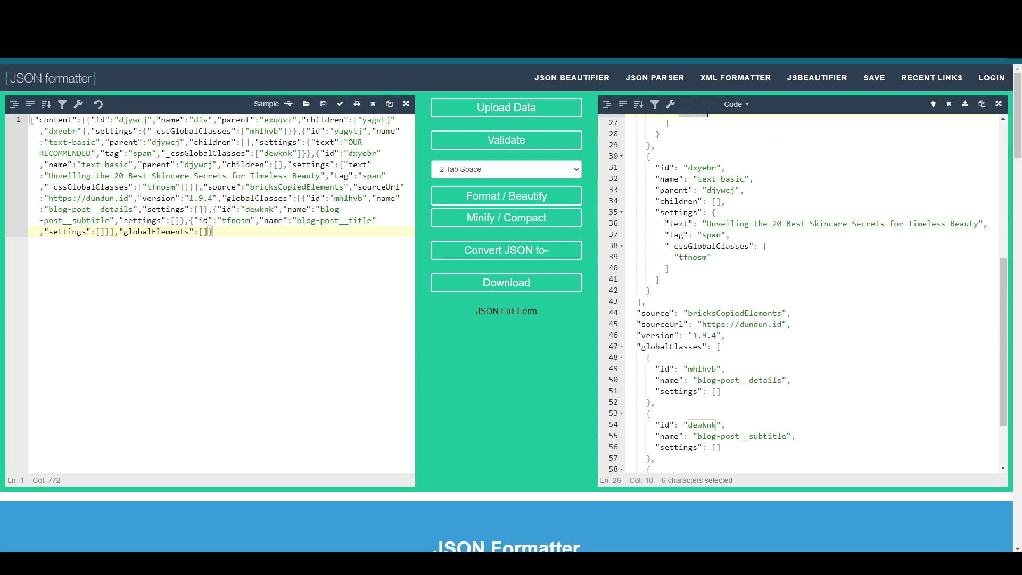
left_click_drag(698, 380, 780, 380)
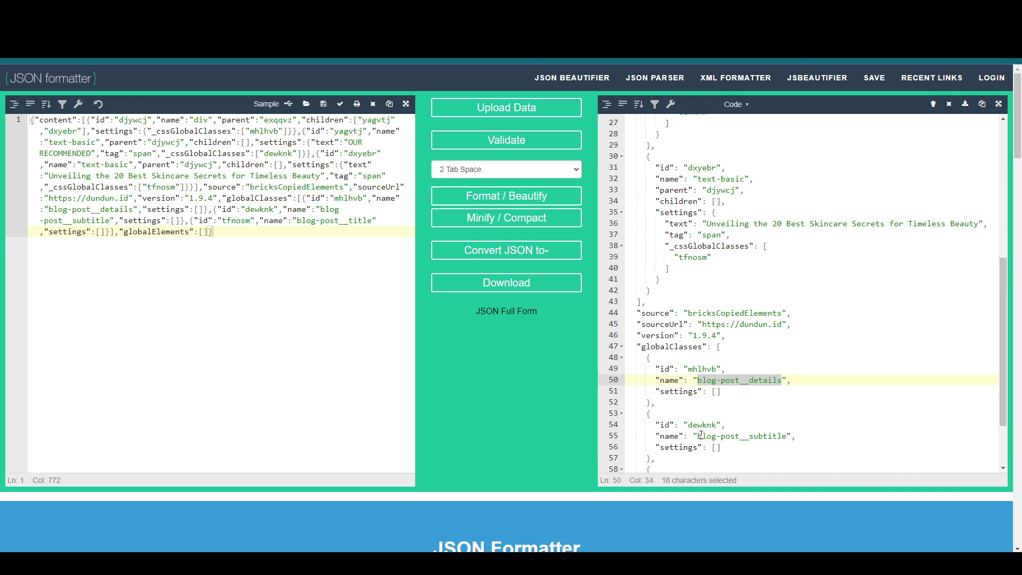
left_click_drag(698, 435, 789, 436)
scroll(771, 373, "up", 3)
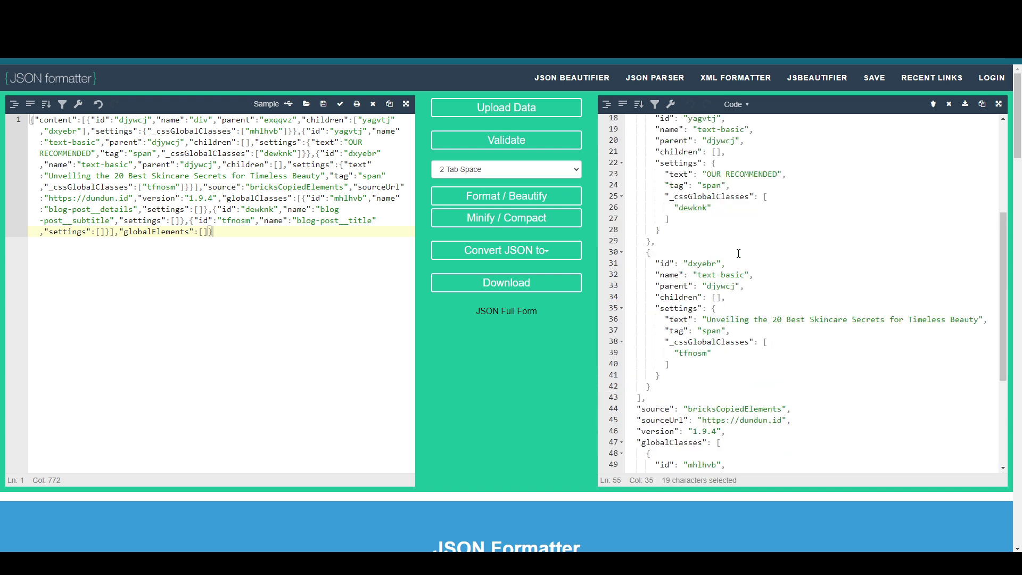
scroll(739, 254, "up", 2)
left_click_drag(706, 238, 779, 238)
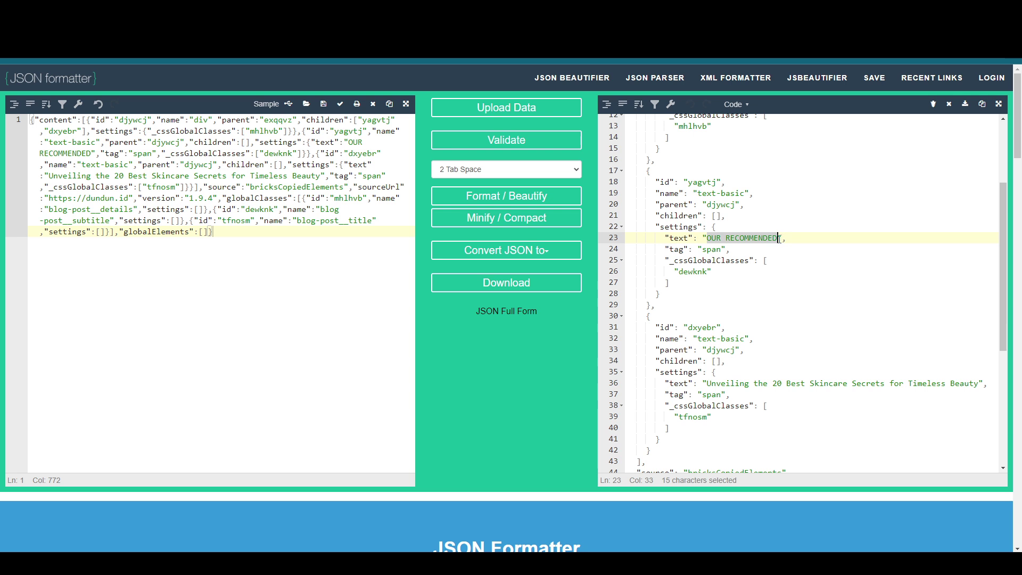
scroll(731, 261, "up", 3)
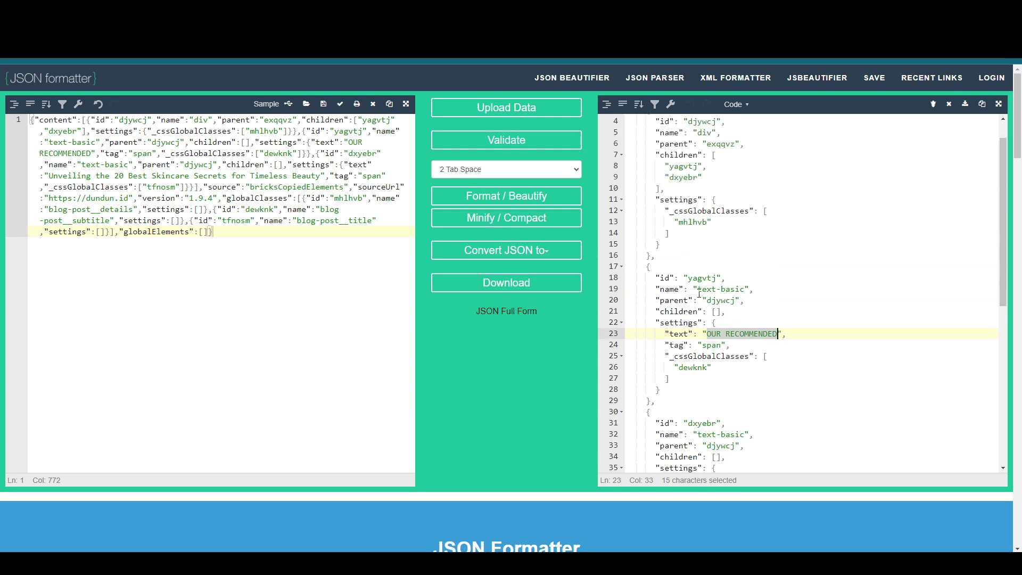
left_click(699, 293)
scroll(699, 297, "up", 1)
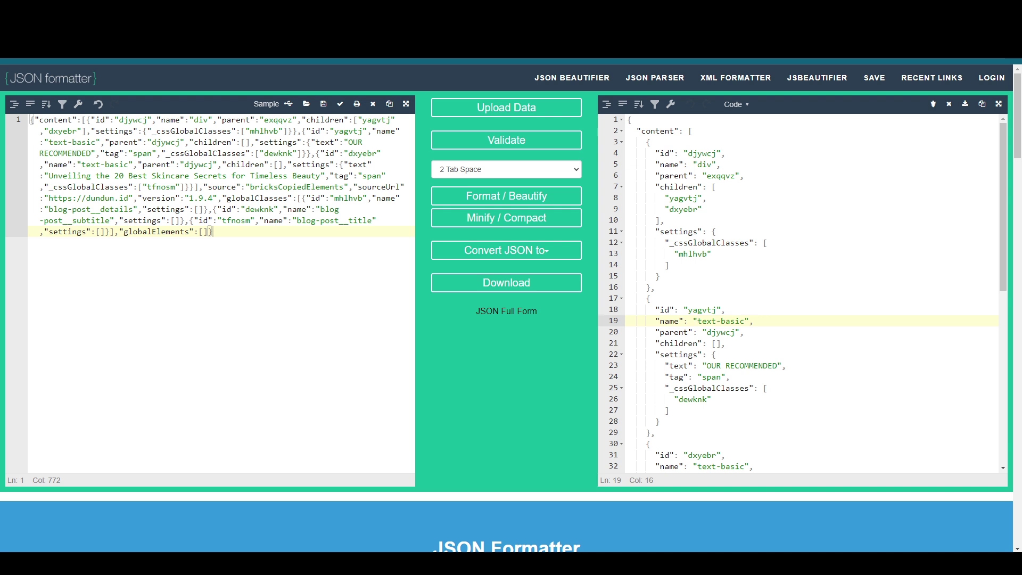
left_click(700, 218)
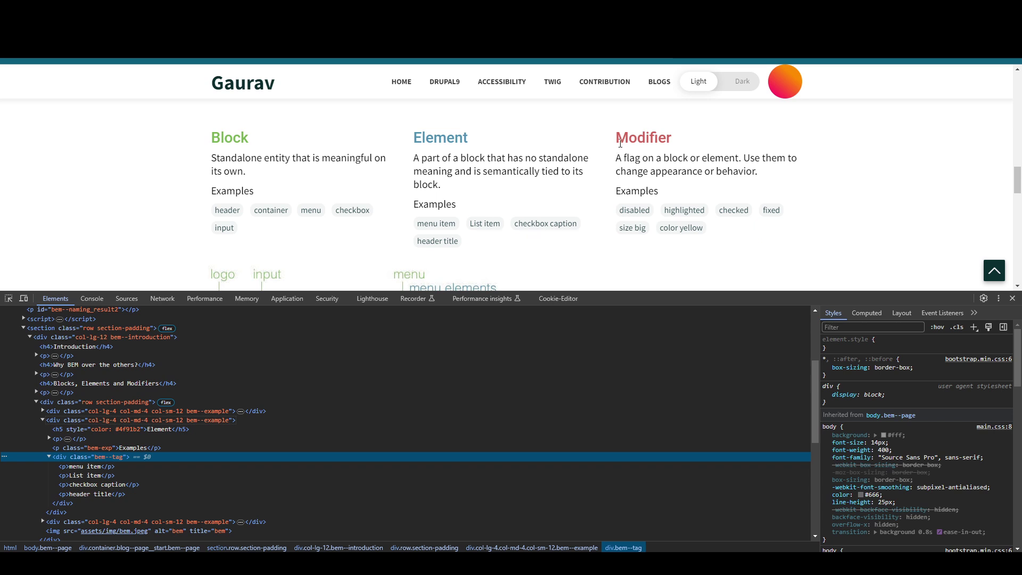
Inspect the BEM page's Element column, from the p.bem-exp paragraph up to its div.col-lg-4 container.
left_click_drag(620, 143, 661, 187)
left_click(661, 187)
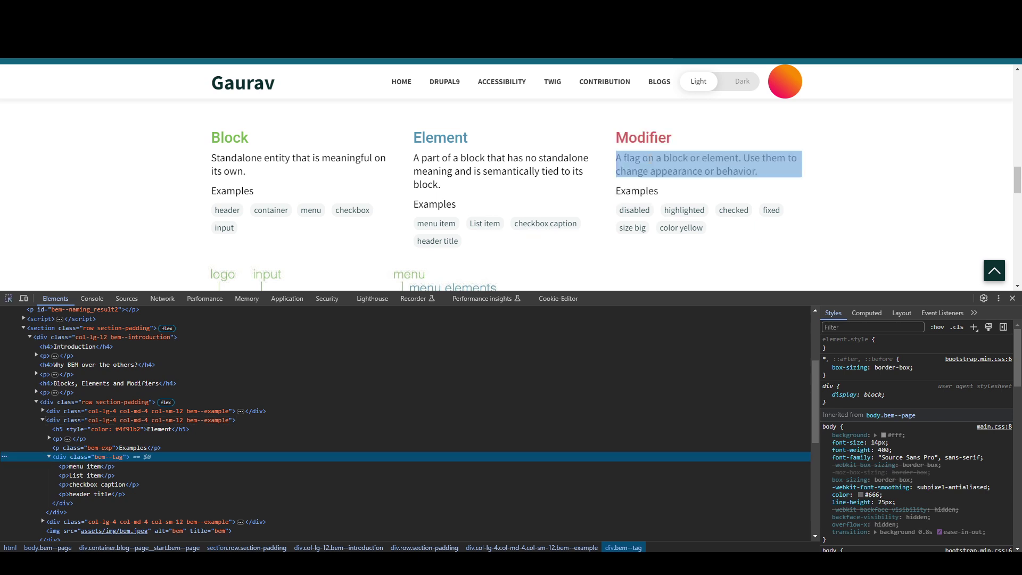
left_click(158, 447)
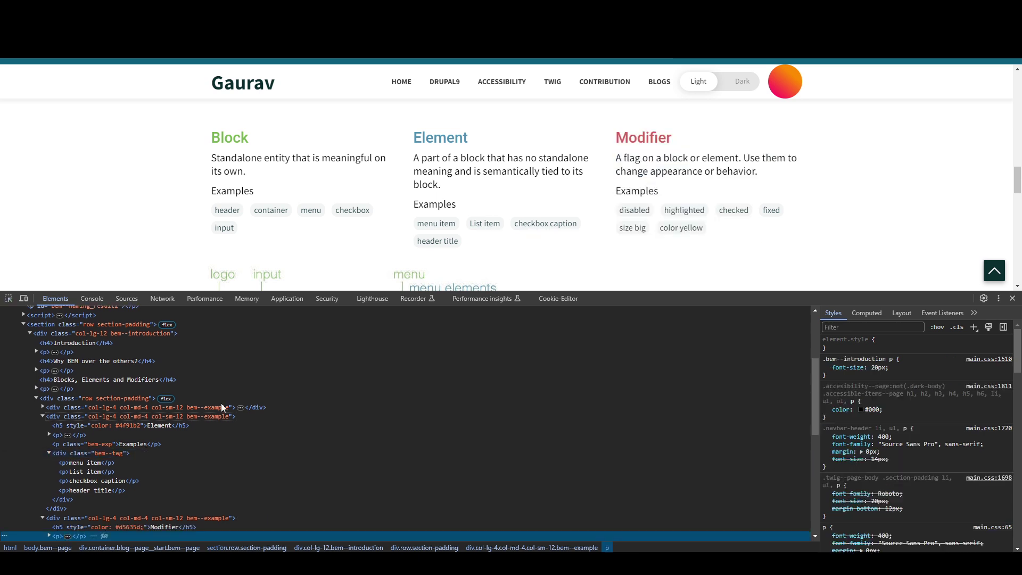
left_click(152, 416)
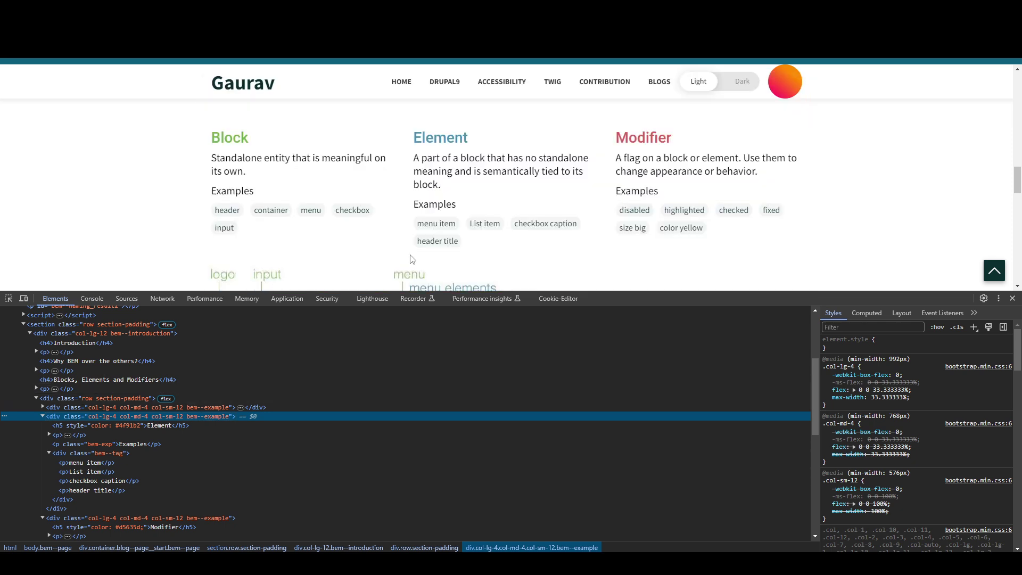
left_click(419, 165)
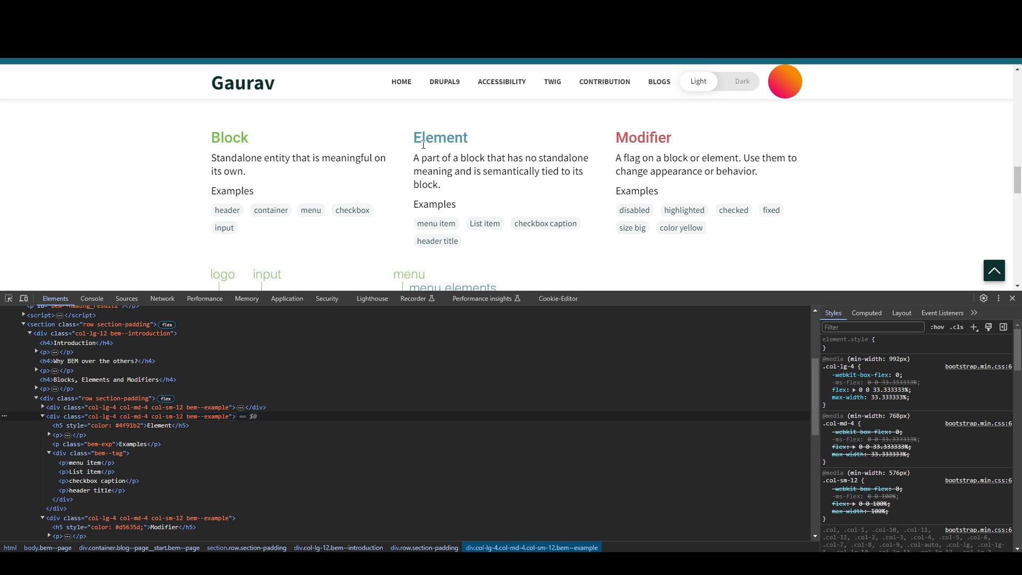
left_click_drag(414, 137, 427, 160)
left_click(445, 161)
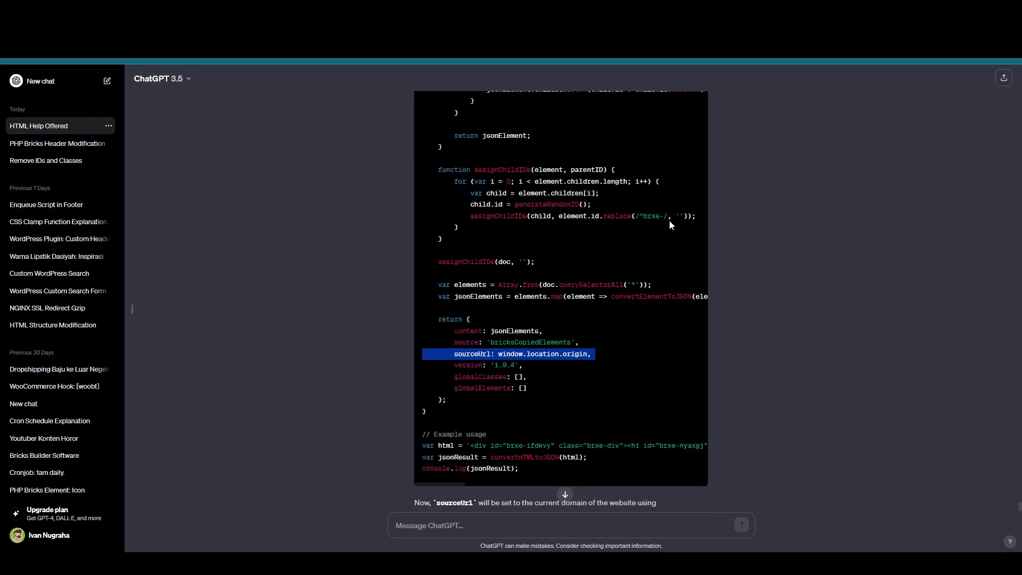
Place the cursor in the empty HTML textarea of the MangWP Bricks Utility General tab.
scroll(669, 220, "down", 2)
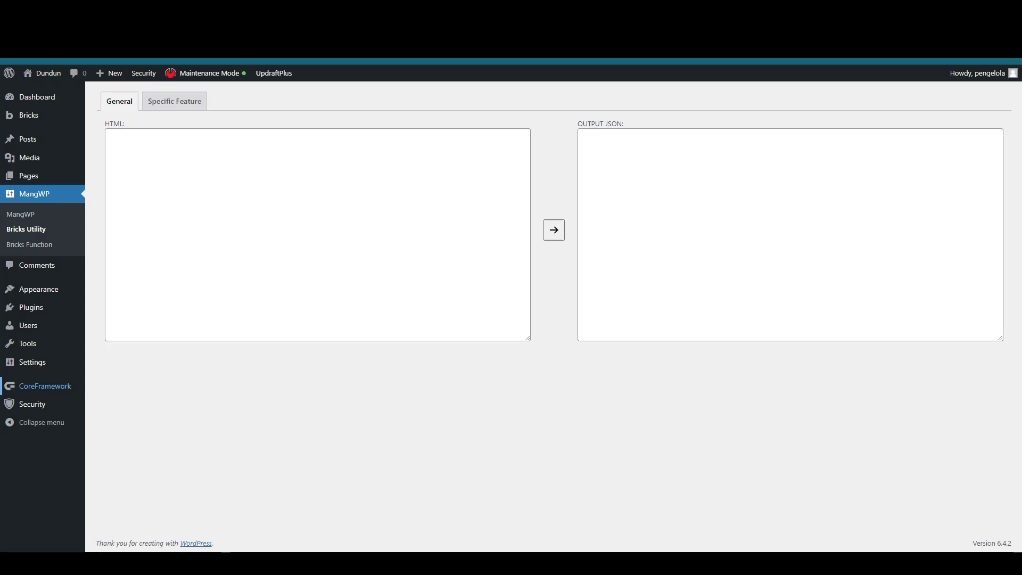
left_click(358, 200)
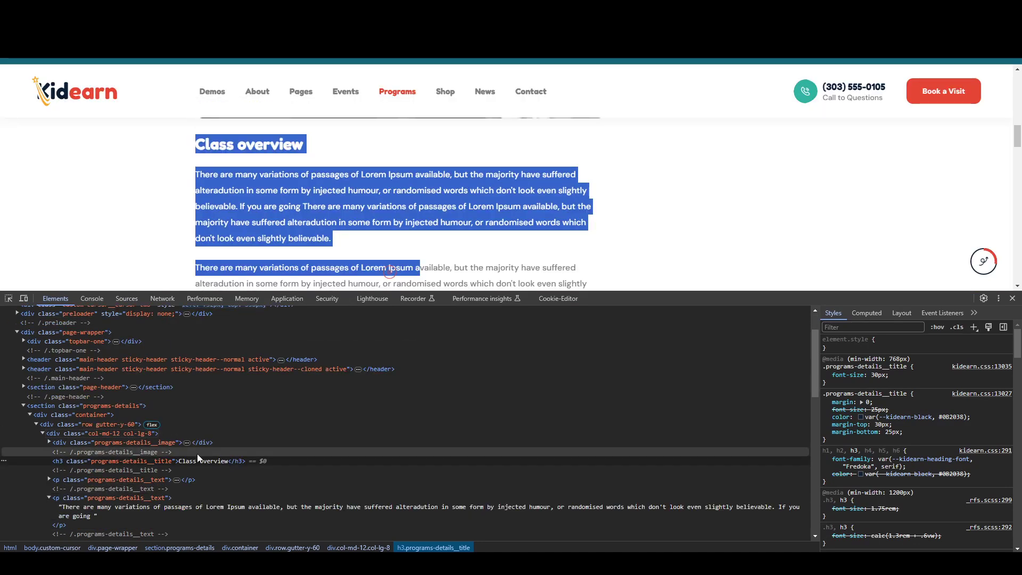
Reload the Kidearn page and delete the ul.list-unstyled Age list from the Discipline card.
left_click(340, 240)
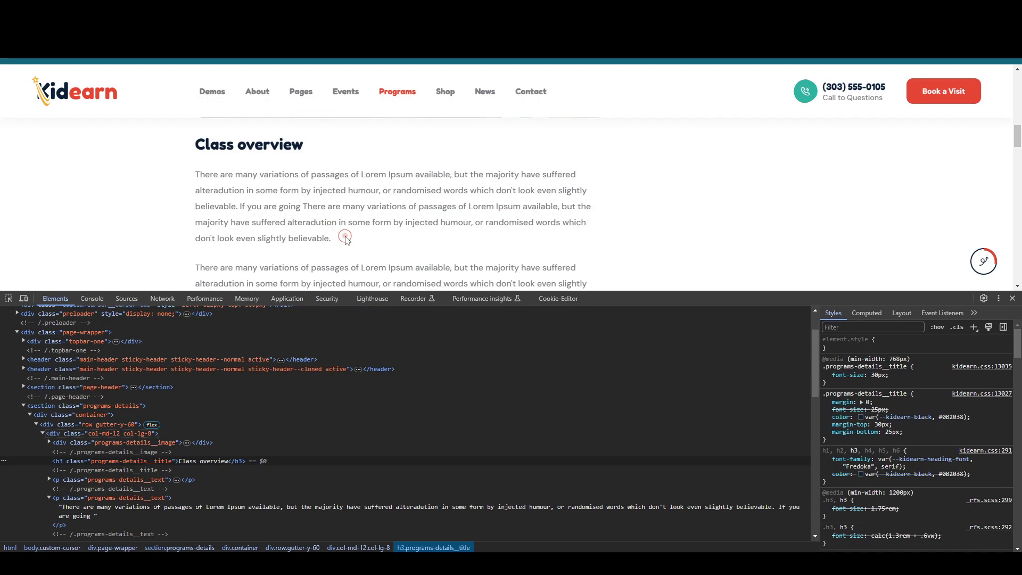
key("F5")
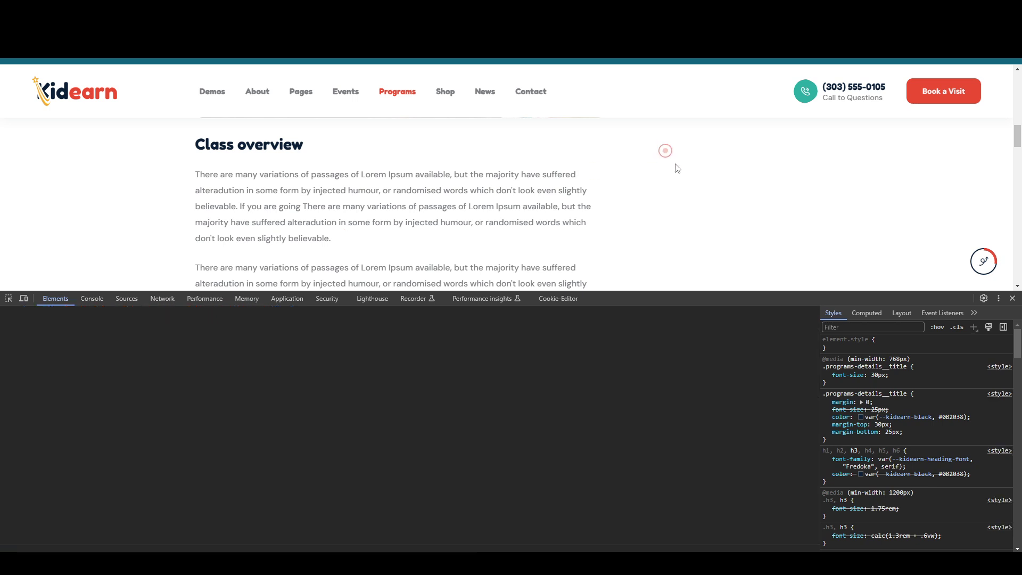
scroll(777, 175, "up", 5)
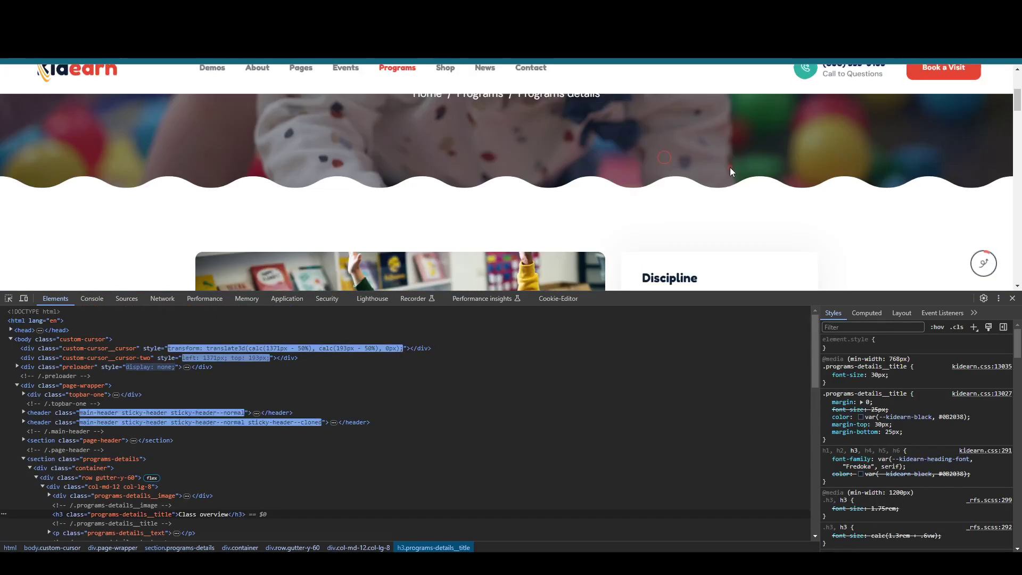
left_click(149, 429)
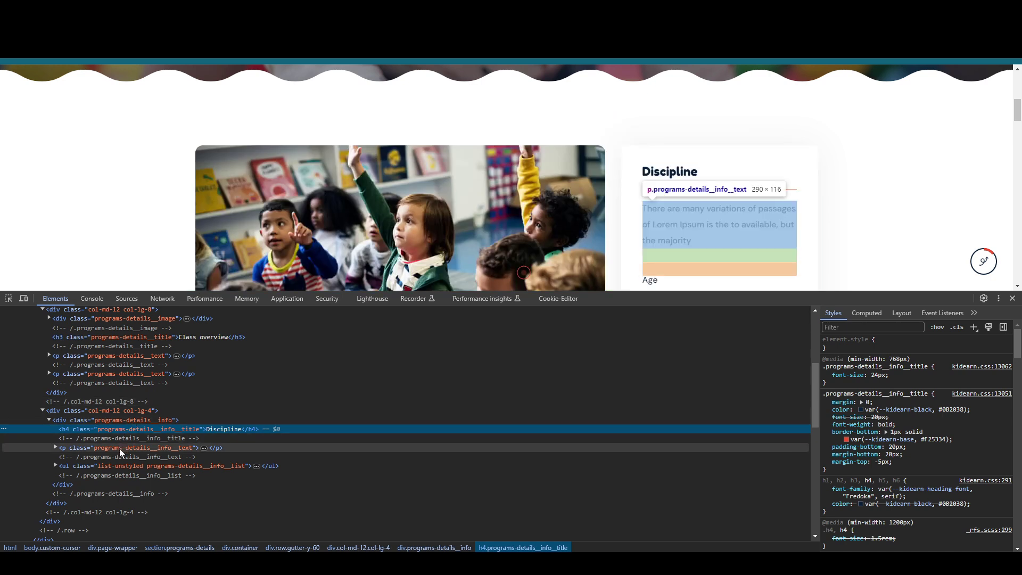
left_click(127, 419)
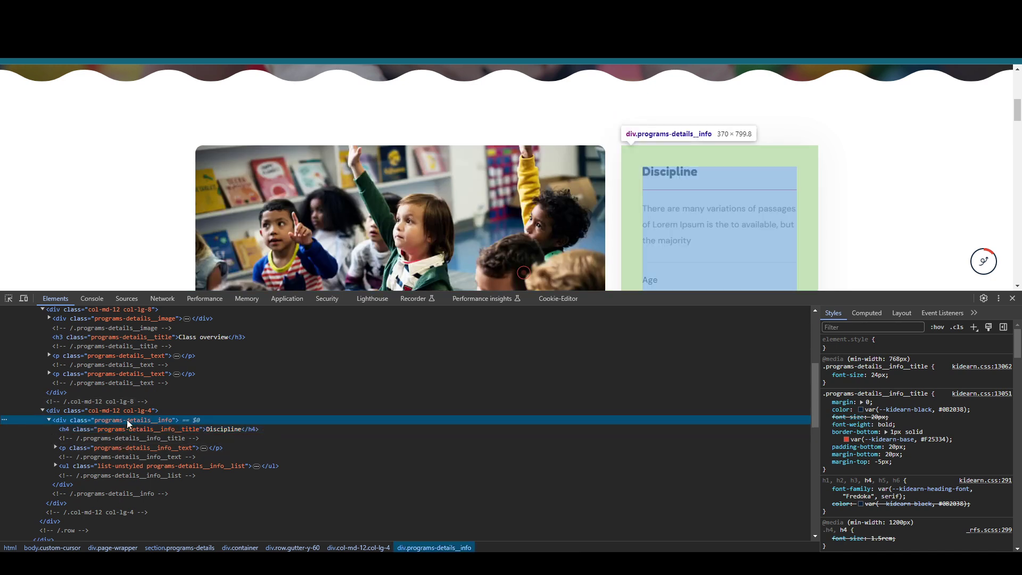
left_click(120, 447)
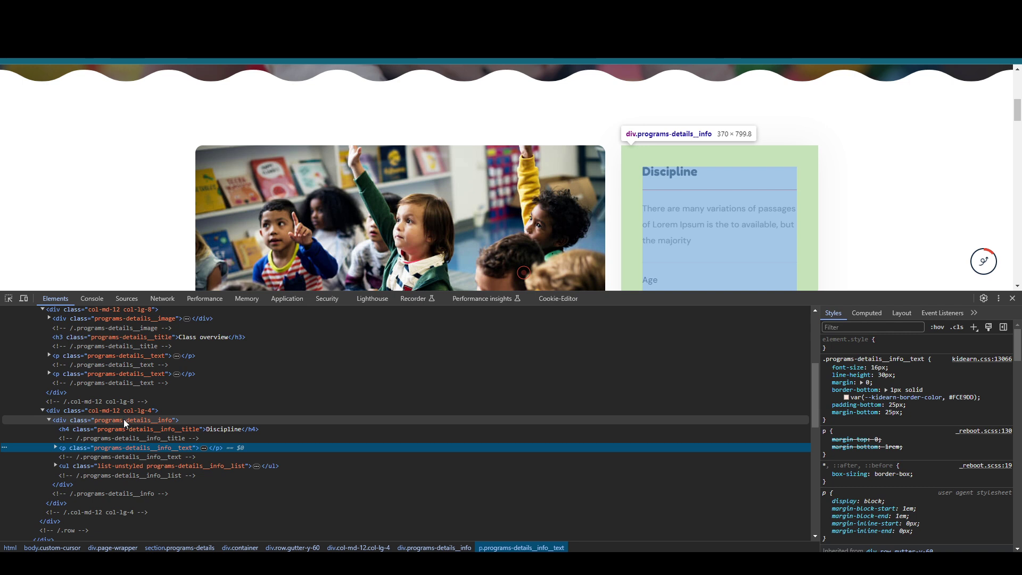
left_click(114, 467)
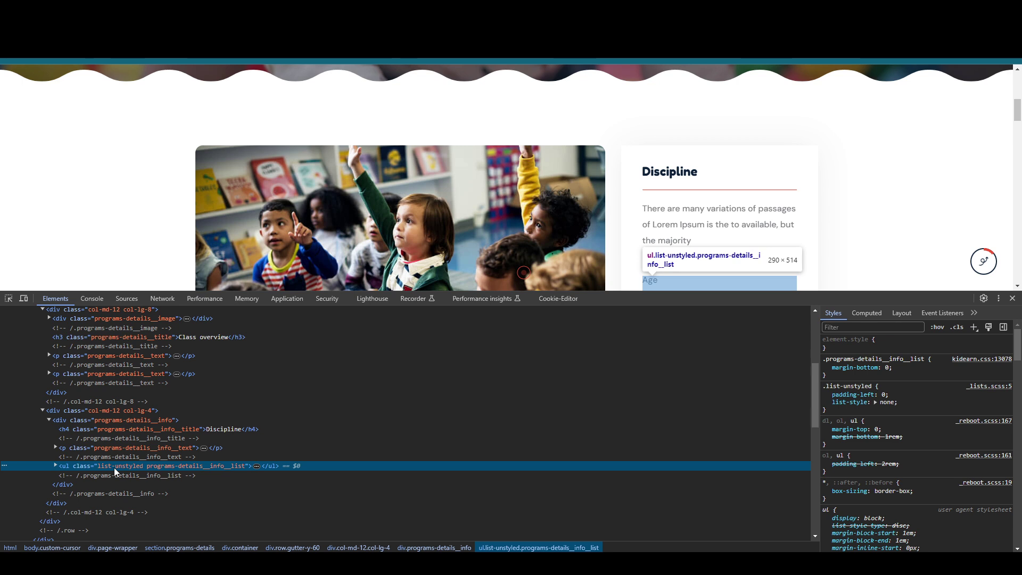
key("Delete")
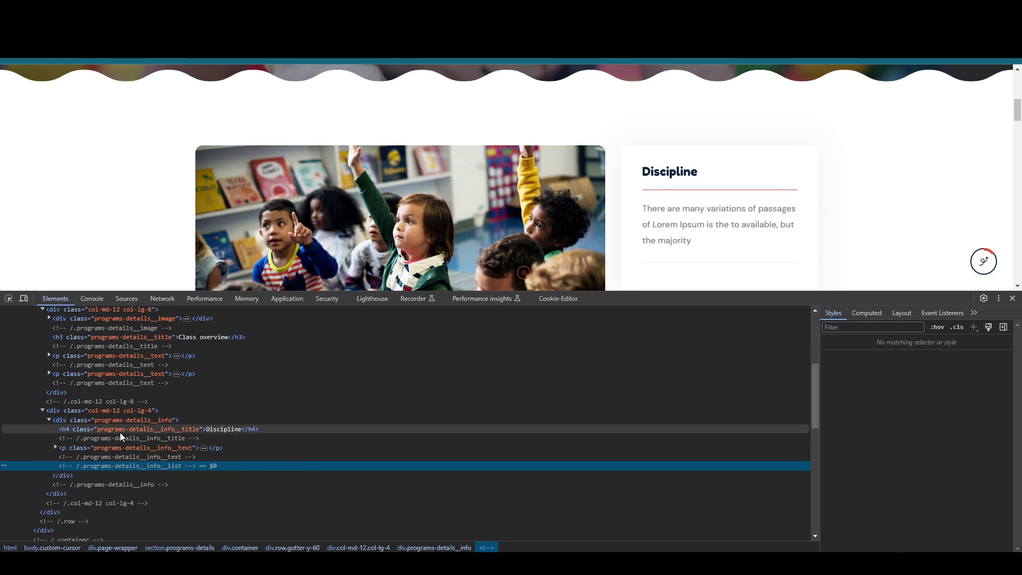
Reselect the Discipline info card container and drag DevTools down to enlarge the page view.
left_click(127, 420)
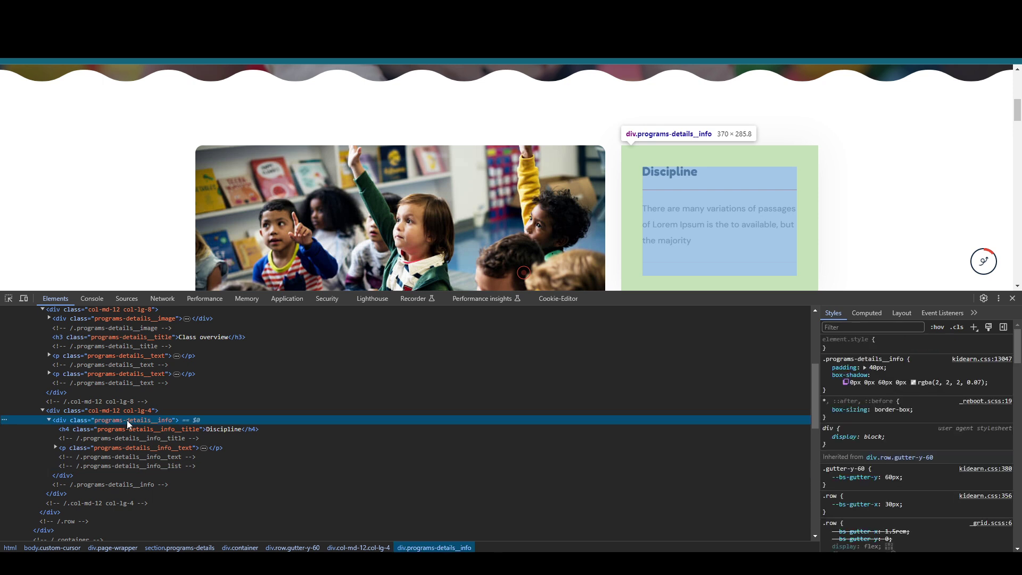
left_click(94, 447)
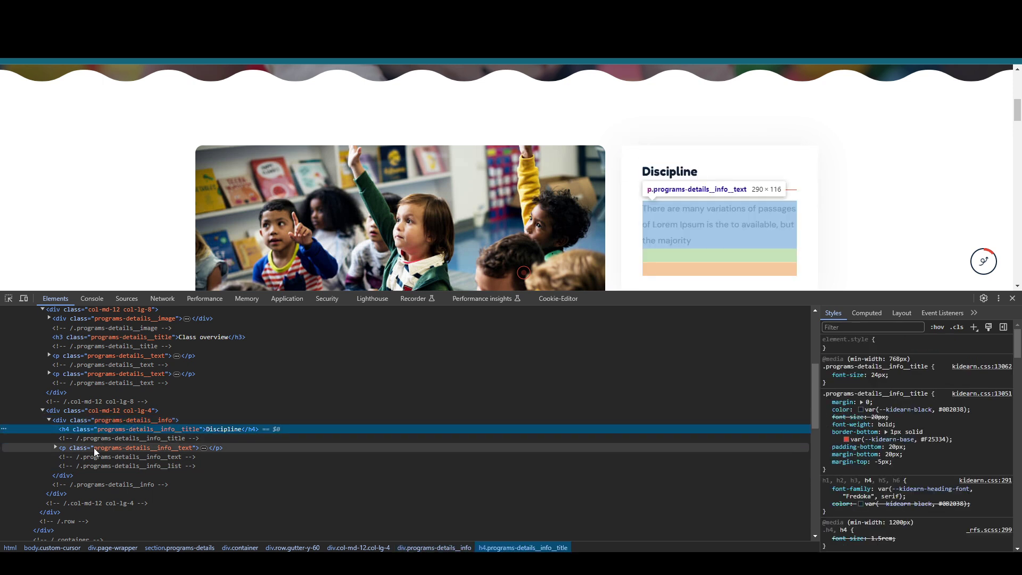
left_click(110, 420)
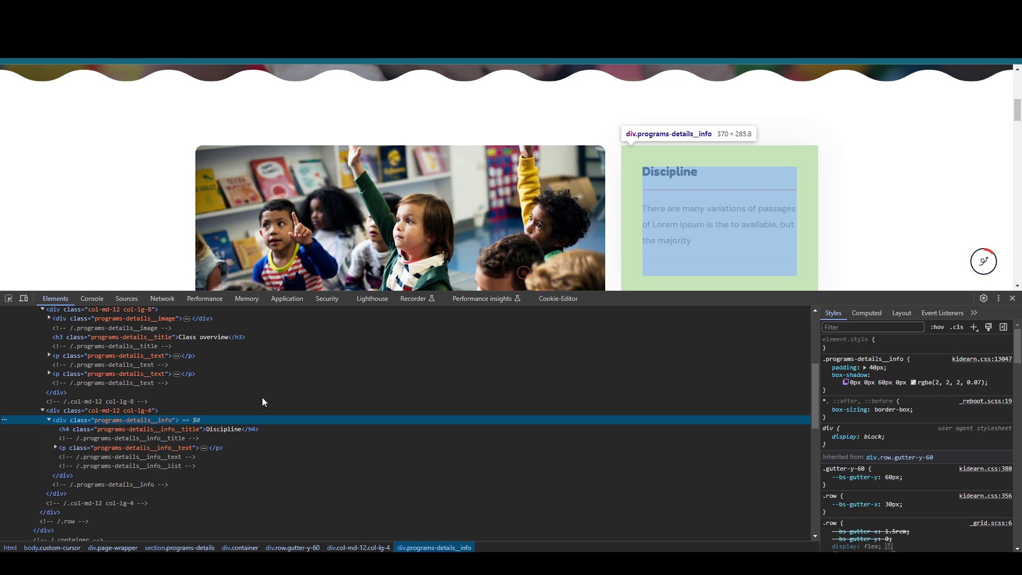
left_click_drag(724, 292, 692, 376)
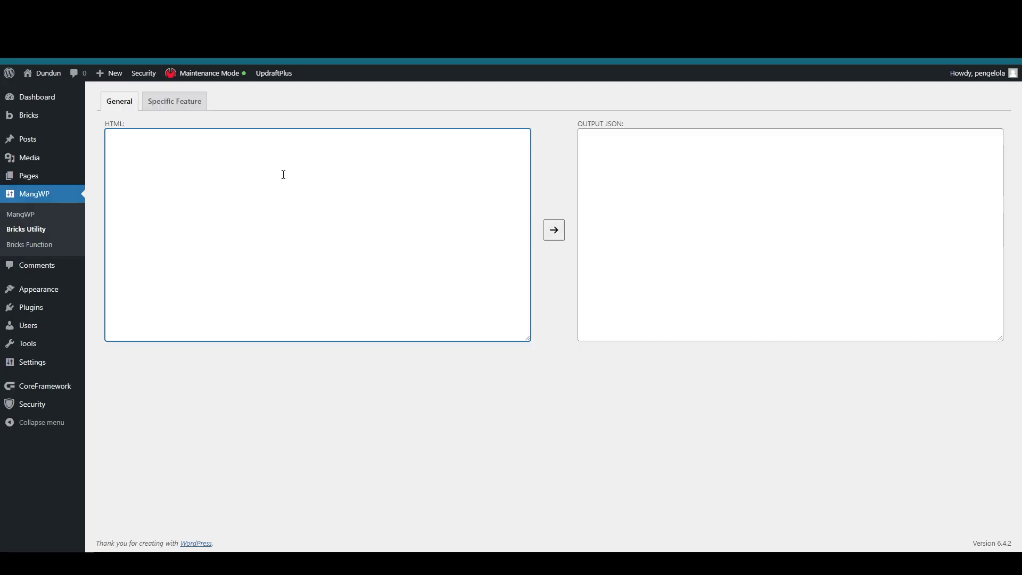
Paste the Discipline HTML, convert it to Bricks JSON, and select and copy the Output JSON.
type("<div class=\"programs-details__info\"> \t\t\t\t\t<h4 class=\"programs-details__info__title\">Discipline</h4><!-- /.programs-details__info__title --> \t\t\t\t\t<p class=\"programs-details__info__text\">There are many variations of passages of Lorem Ipsum is the \t\t\t\t\t\tto available, but the majority</p><!-- /.programs-details__info__text --> \t\t\t\t\t<!-- /.programs-details__info__list --> \t\t\t\t</div>")
left_click(554, 230)
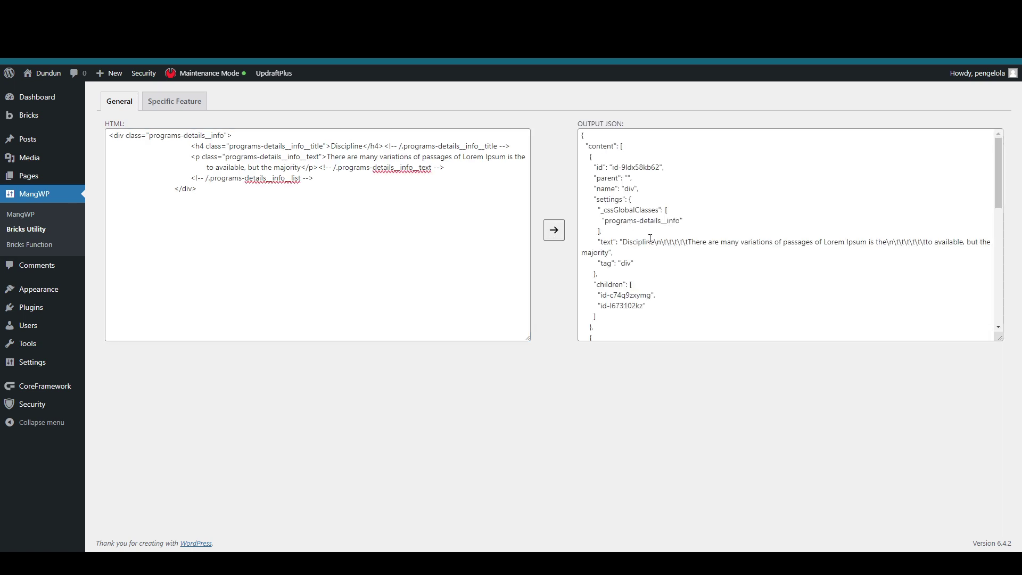
scroll(650, 238, "down", 10)
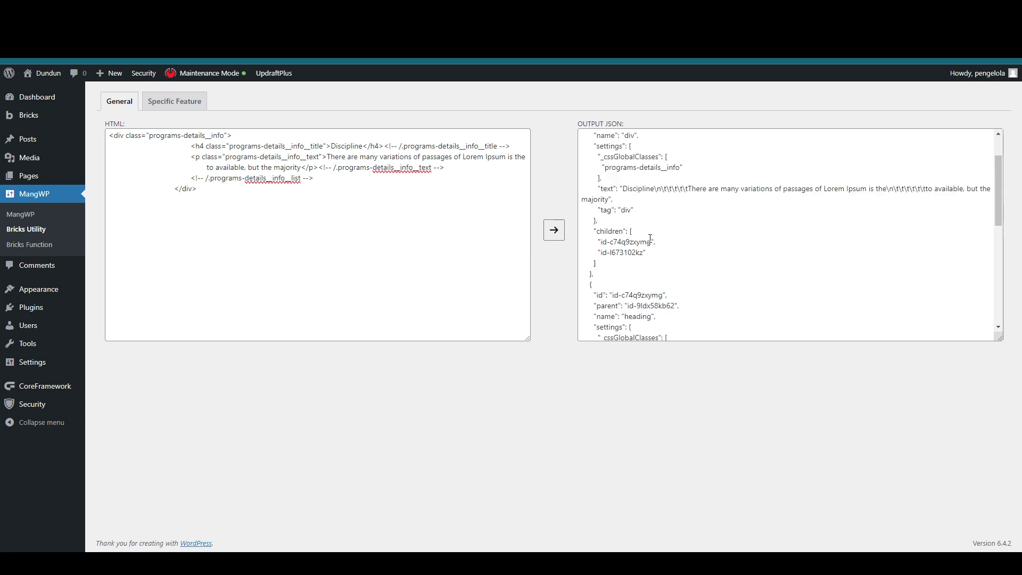
scroll(650, 238, "up", 10)
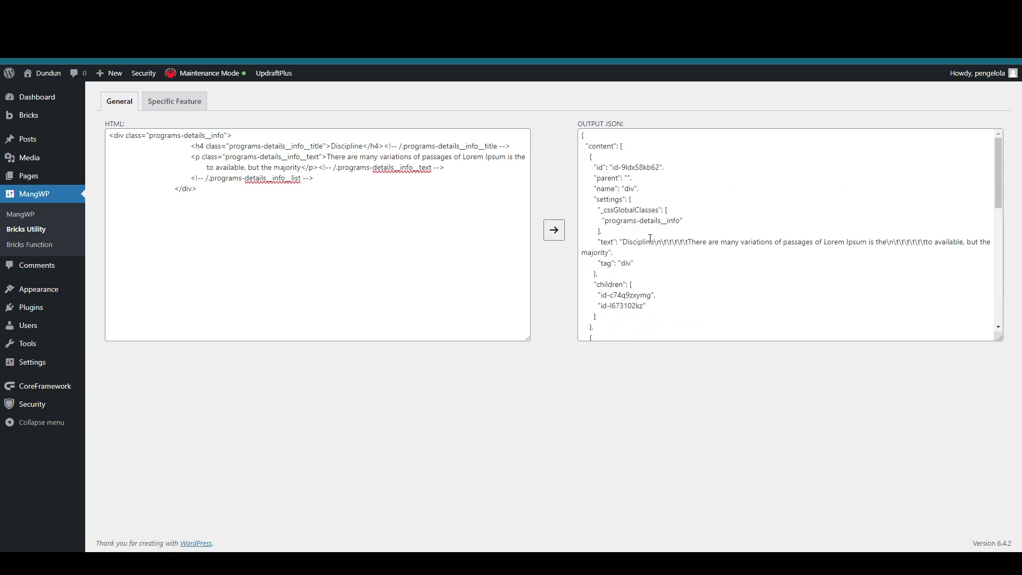
left_click(650, 238)
key("ctrl+a")
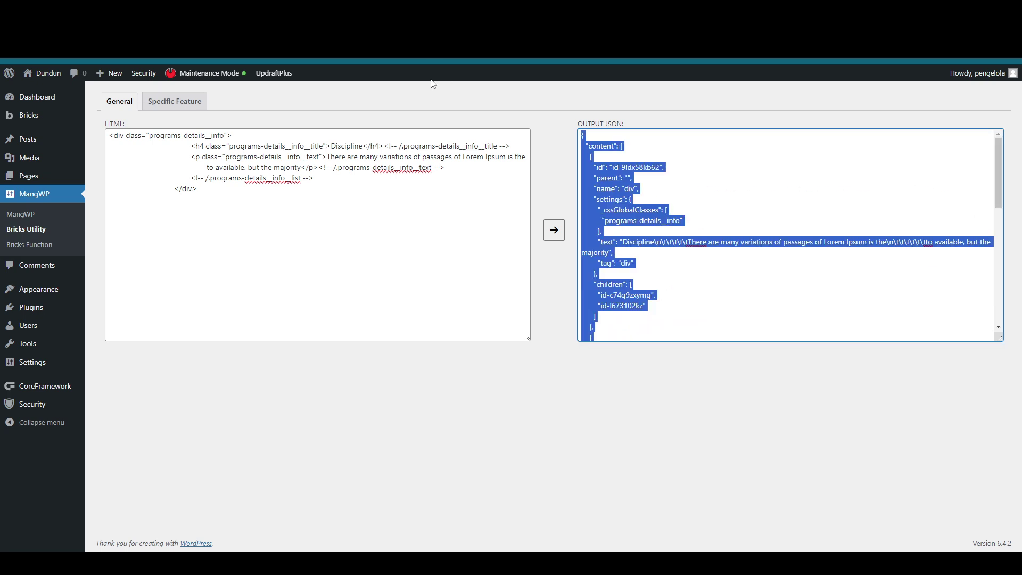
key("ctrl+Tab")
Paste the converted Discipline JSON at the bottom of the Bricks page with nothing selected.
key("ctrl+Tab")
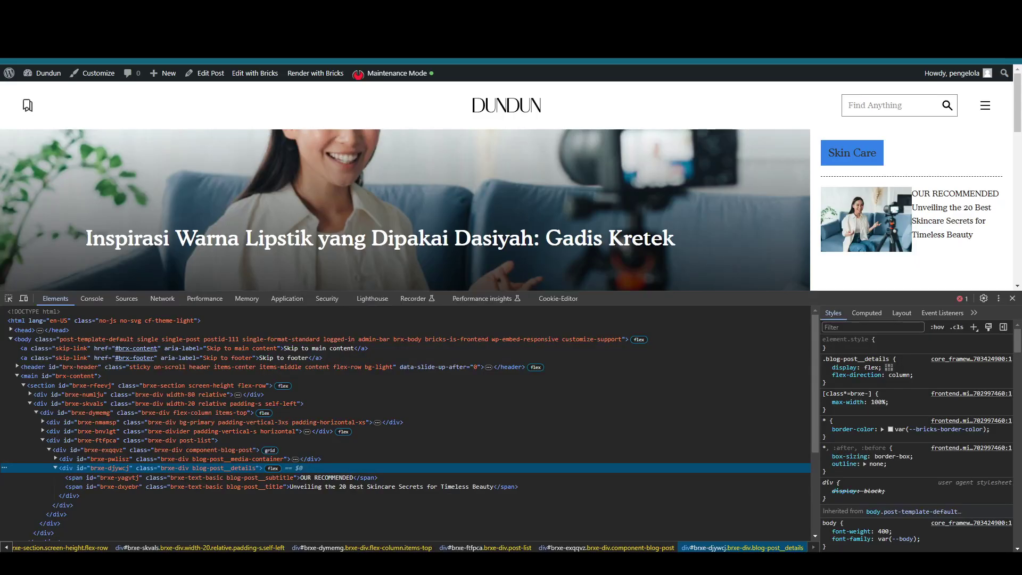
key("ctrl+Tab")
left_click(908, 303)
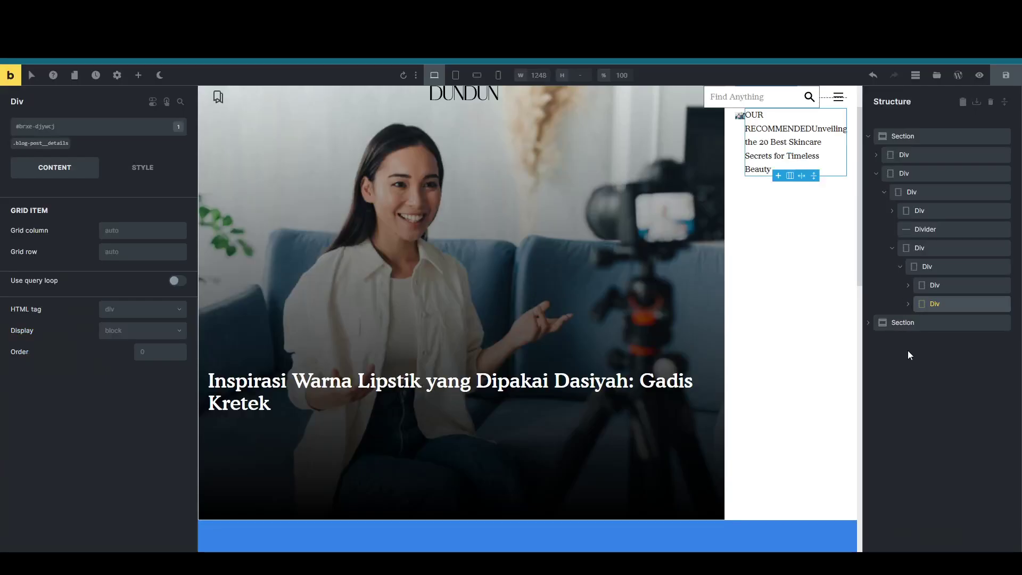
left_click(908, 372)
scroll(601, 413, "down", 10)
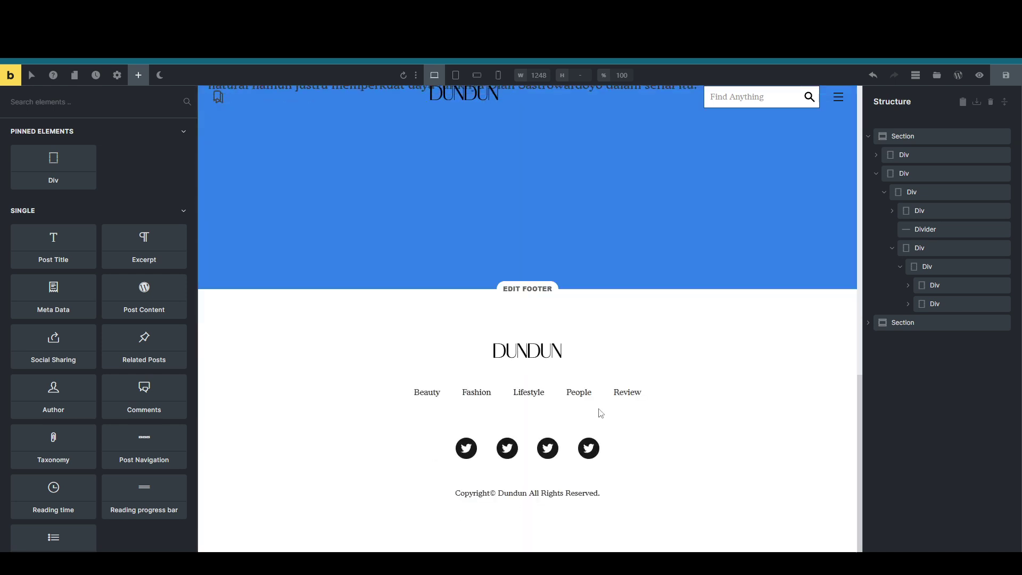
key("ctrl+v")
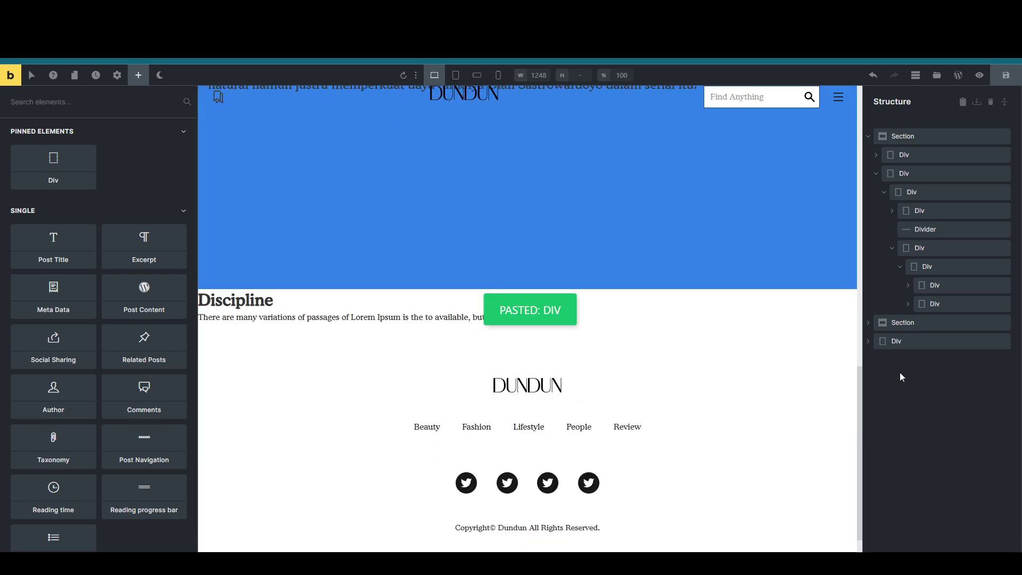
Check the pasted Div, its h4 Discipline Heading and p Basic Text in the Structure panel.
left_click(869, 343)
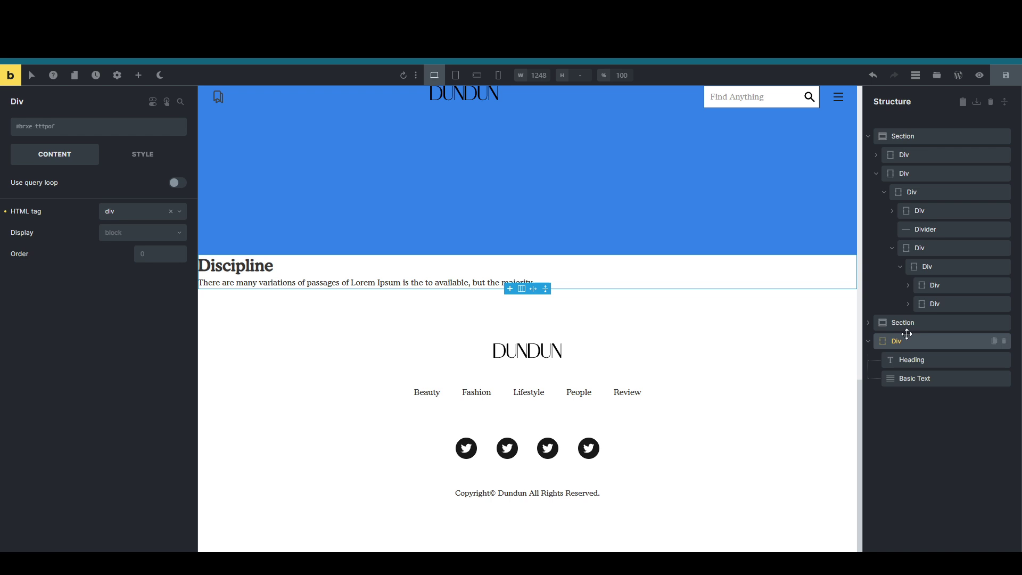
left_click(908, 360)
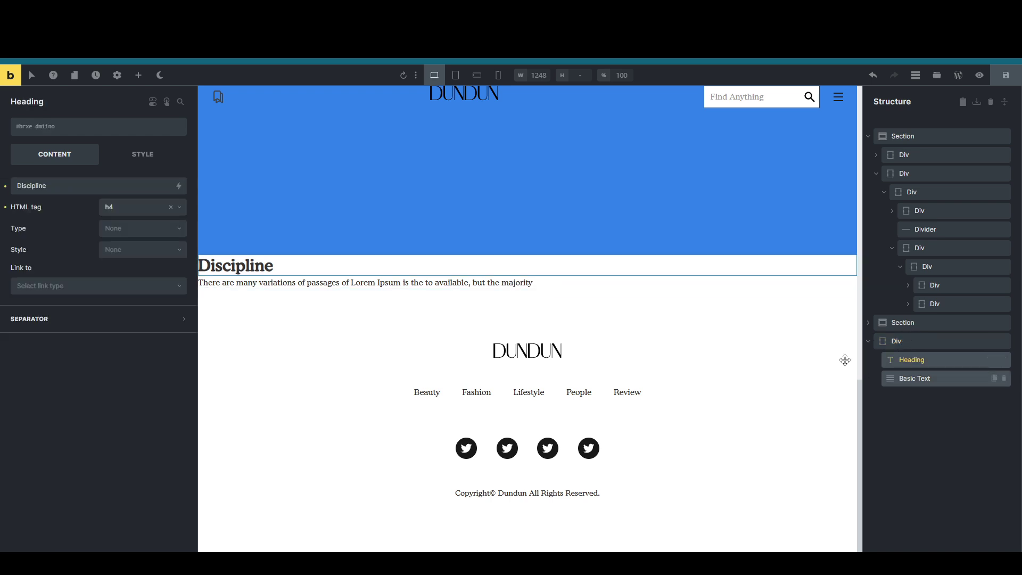
left_click(911, 378)
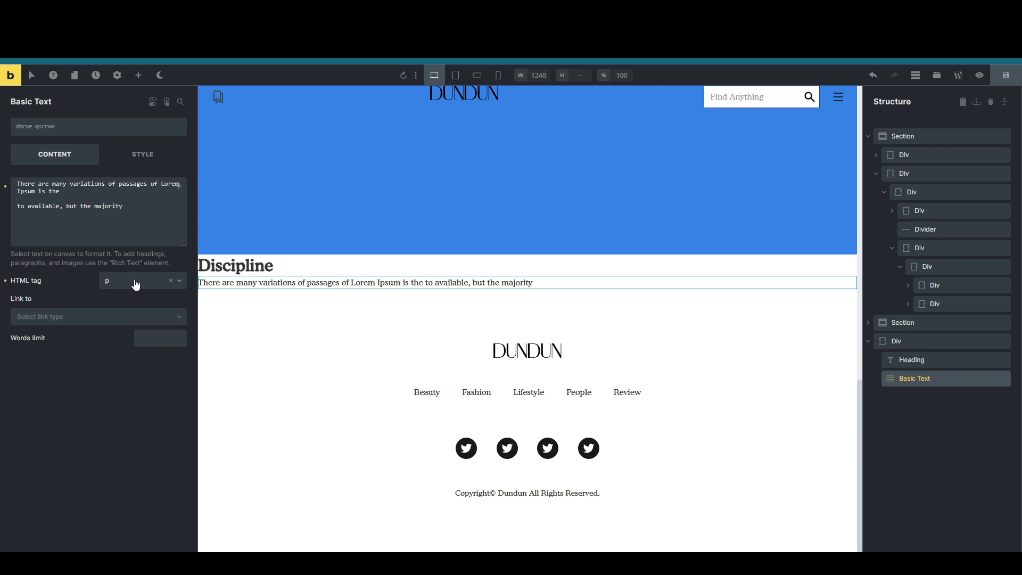
left_click(918, 341)
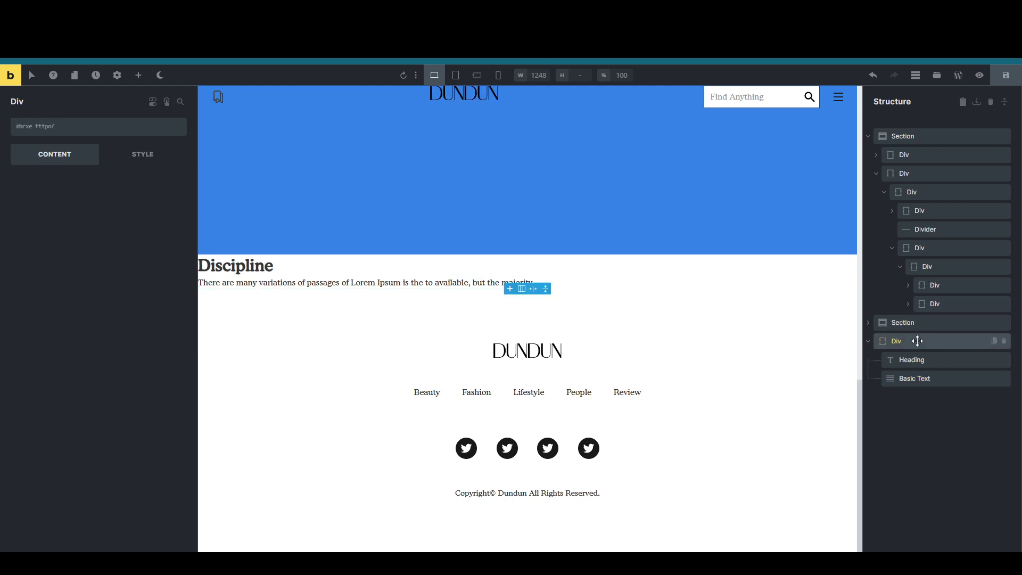
left_click(912, 359)
left_click(909, 377)
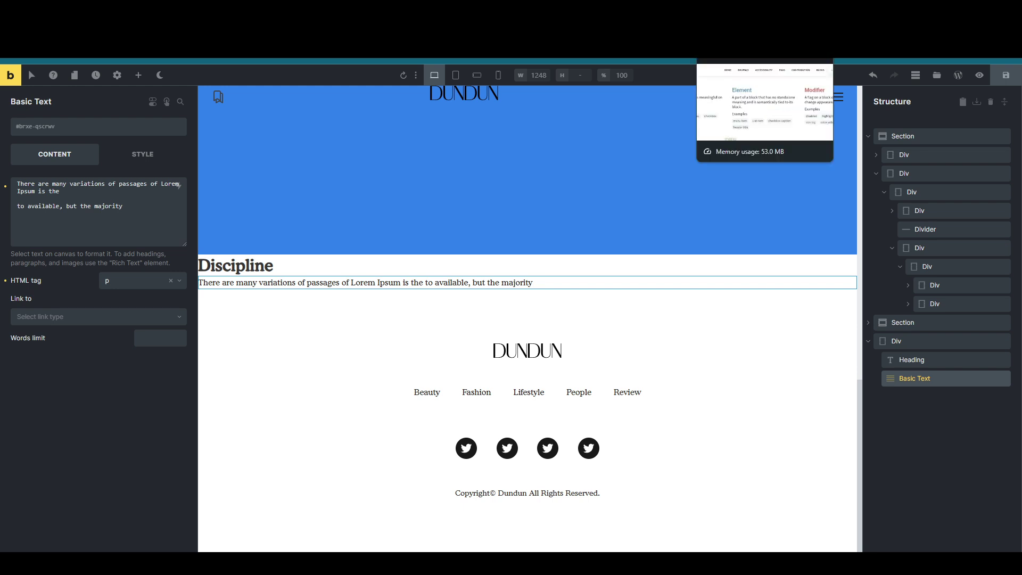
left_click(765, 48)
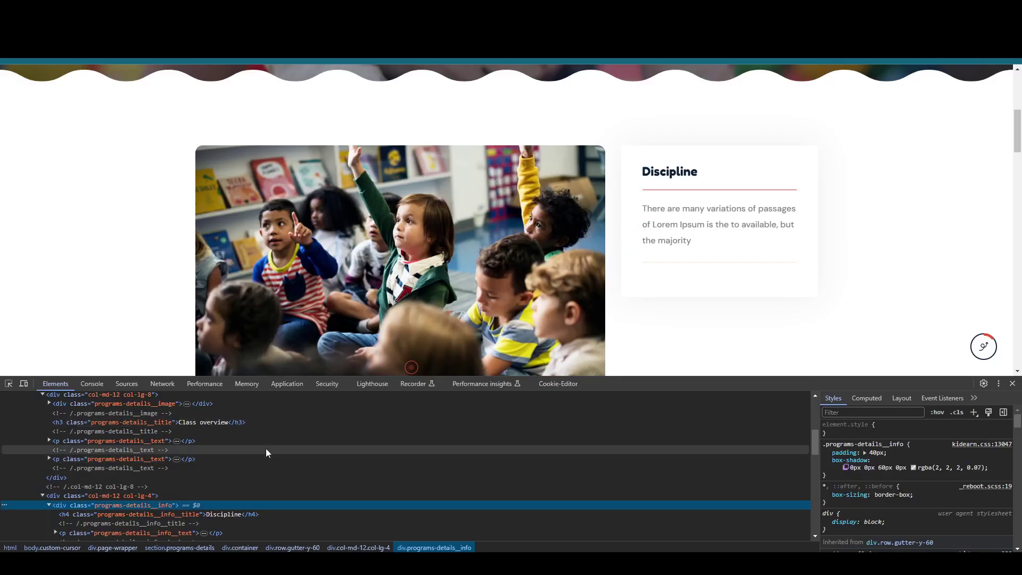
Inspect the Discipline h4 and its programs-details__info_text paragraph in the Elements panel.
scroll(213, 442, "down", 2)
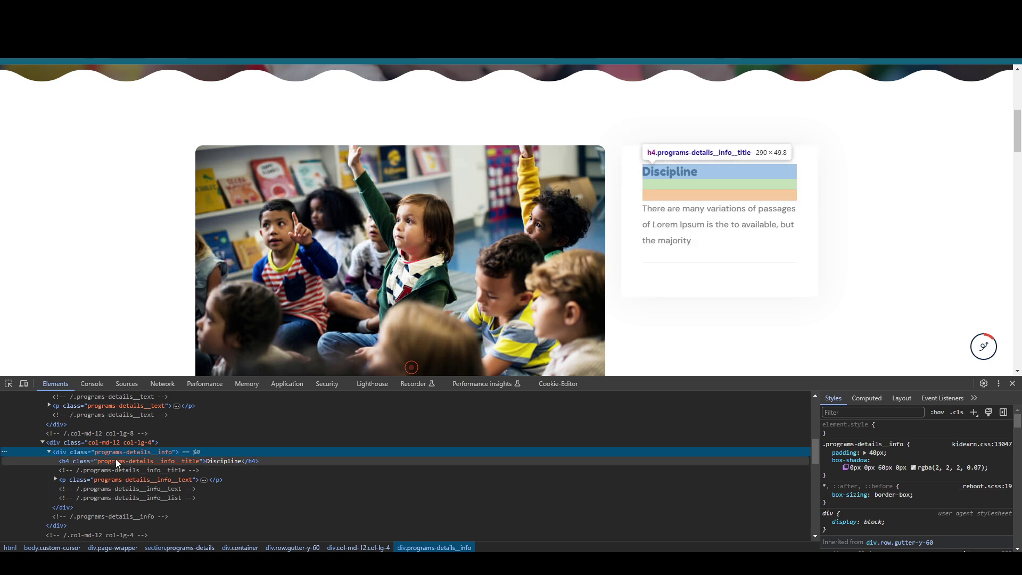
left_click(116, 459)
left_click(90, 479)
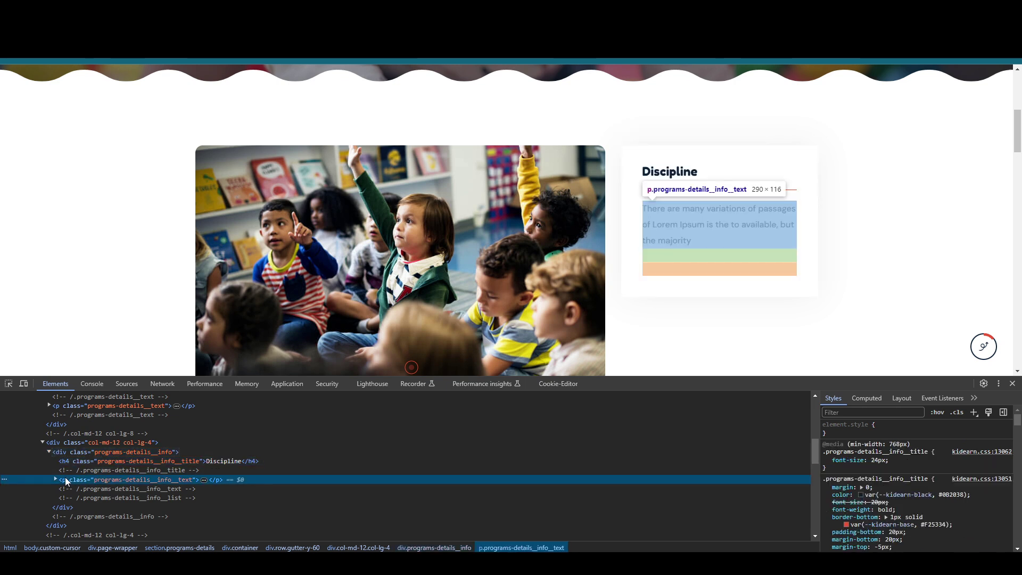
left_click(57, 479)
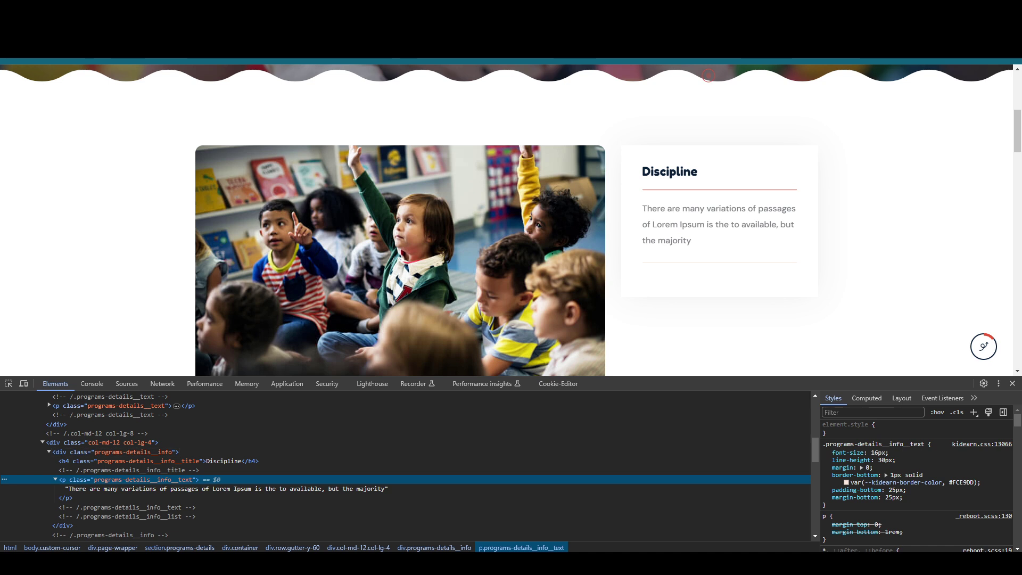
On the BEM reference page, inspect the Element column's div, paragraphs and bem--tag container.
left_click(713, 48)
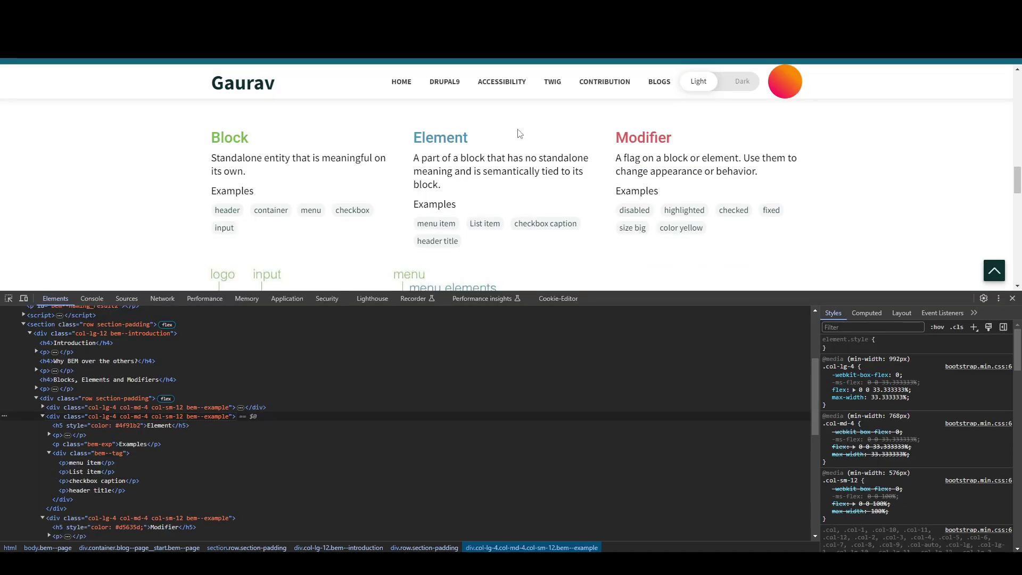
key("ctrl+shift+c")
left_click(506, 159)
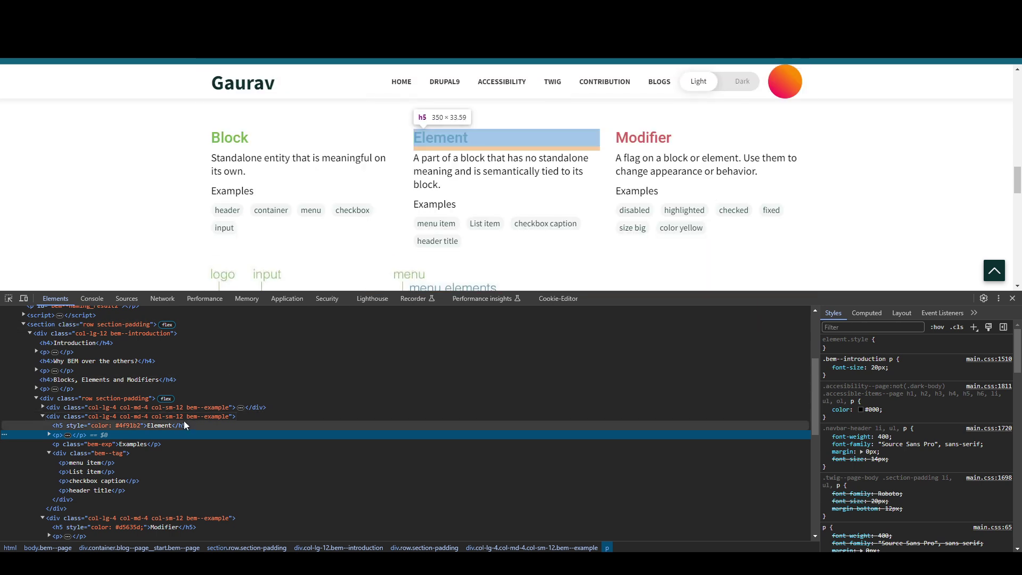
left_click(237, 417)
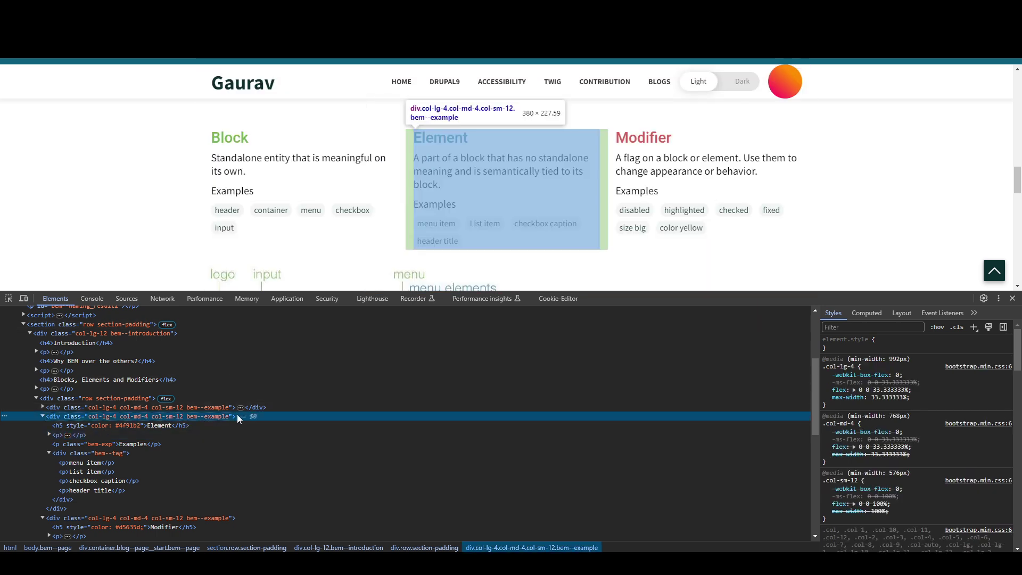
left_click(165, 435)
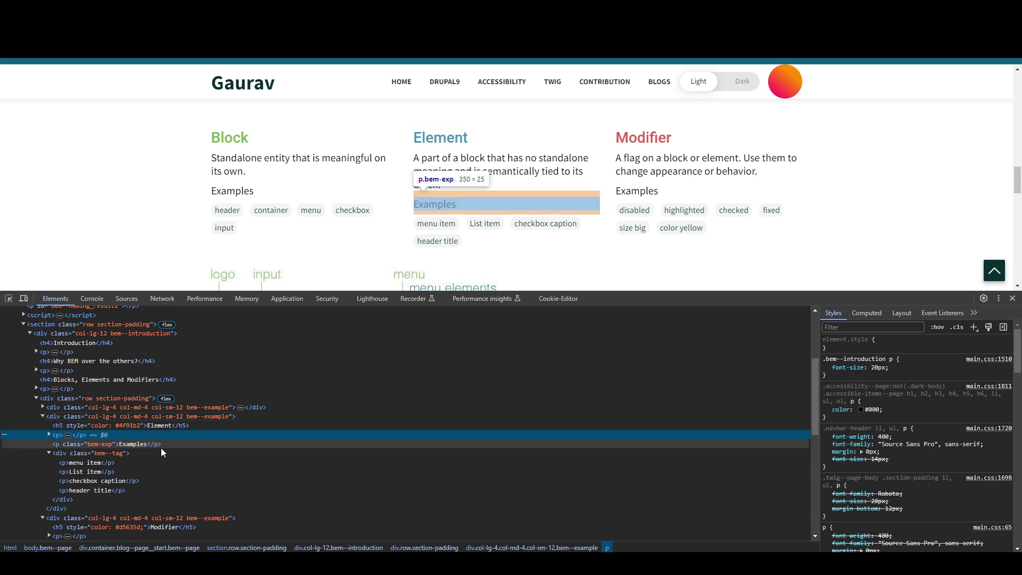
left_click(161, 446)
left_click(151, 453)
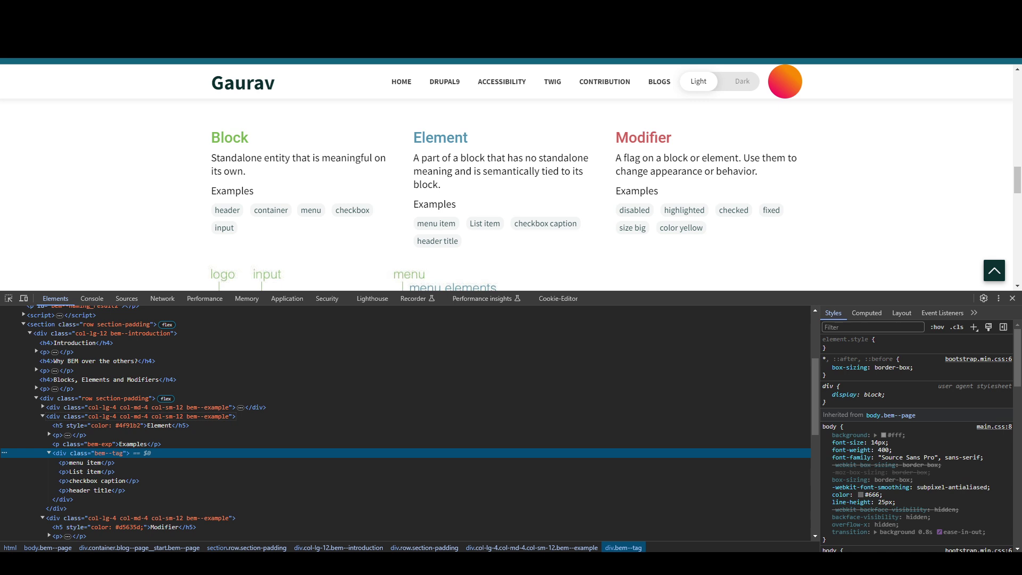
left_click(143, 463)
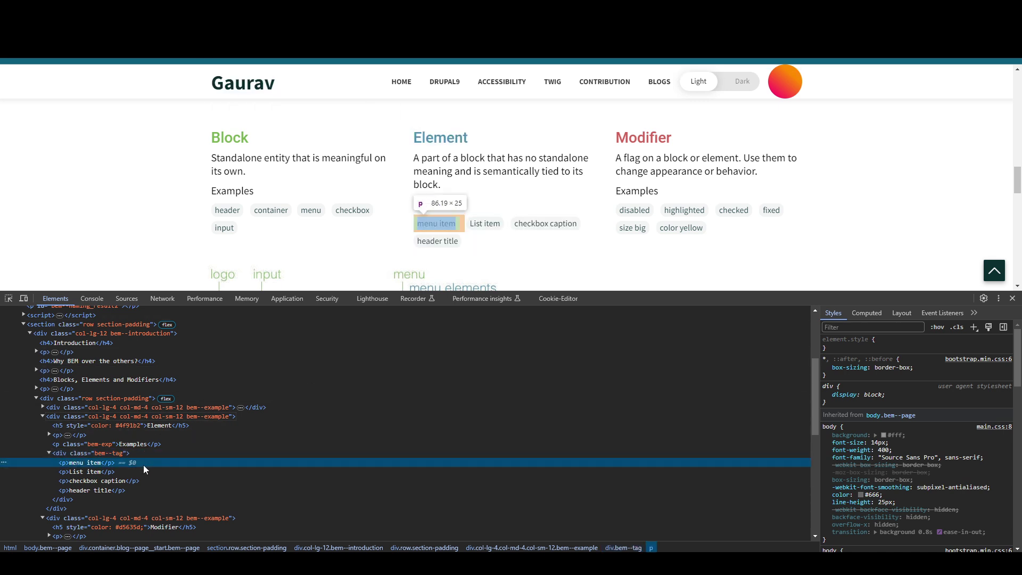
left_click(120, 417)
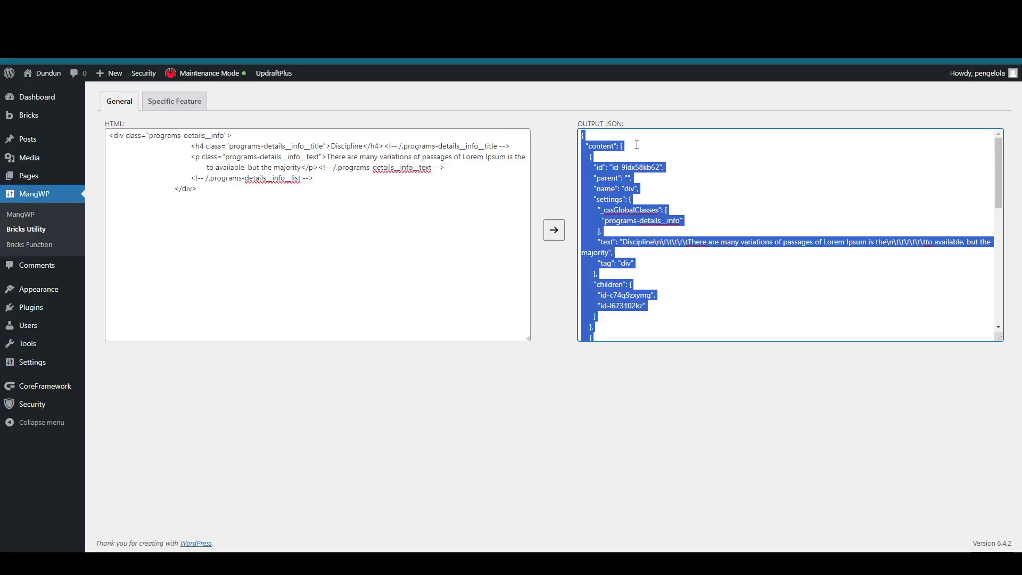
Replace the HTML input with the Element column markup and convert it to Bricks JSON.
left_click(259, 187)
key("ctrl+a")
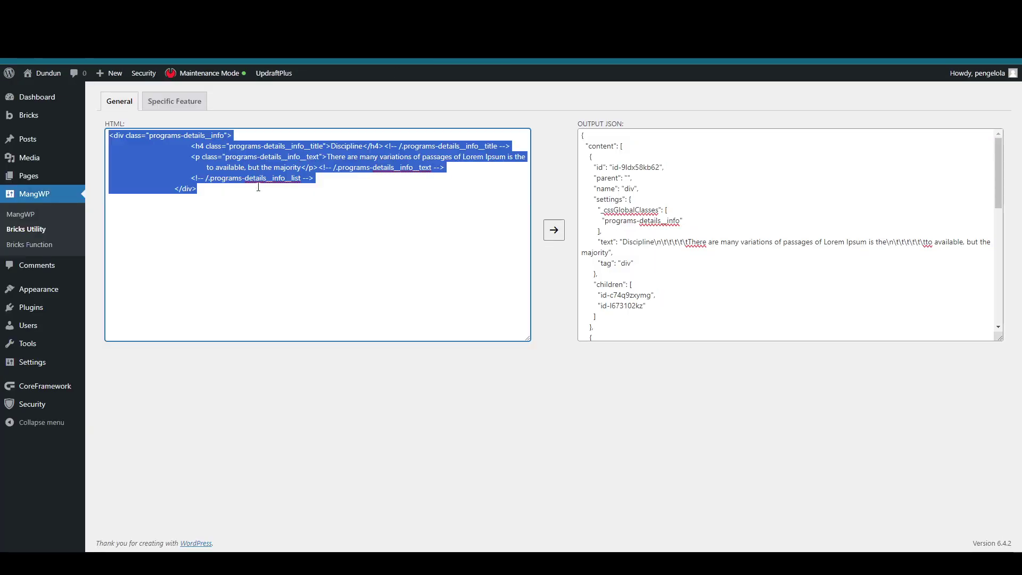
key("ctrl+v")
left_click(554, 230)
Select all of the converted Bricks JSON in the output box.
left_click(668, 239)
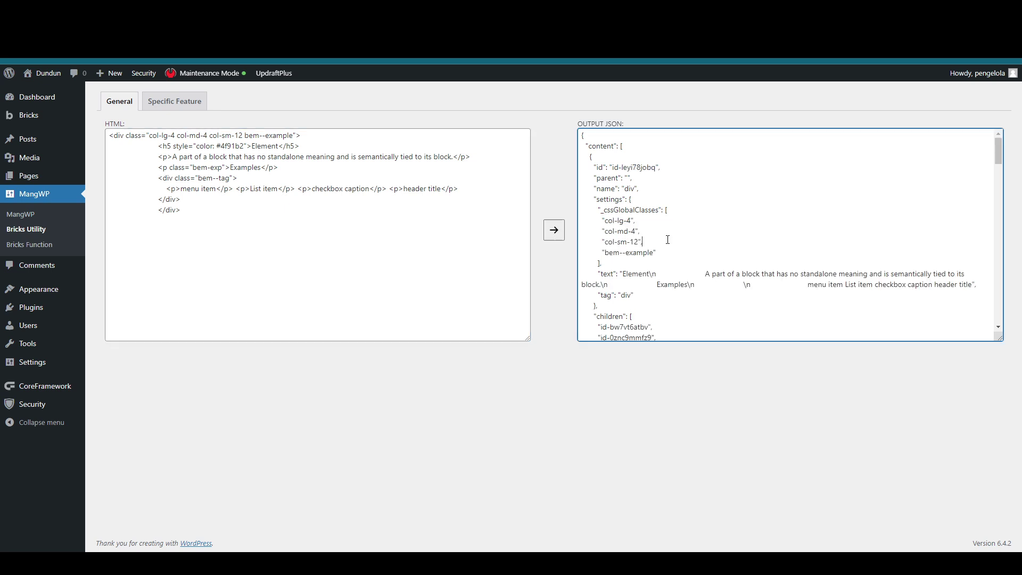
scroll(668, 239, "down", 2)
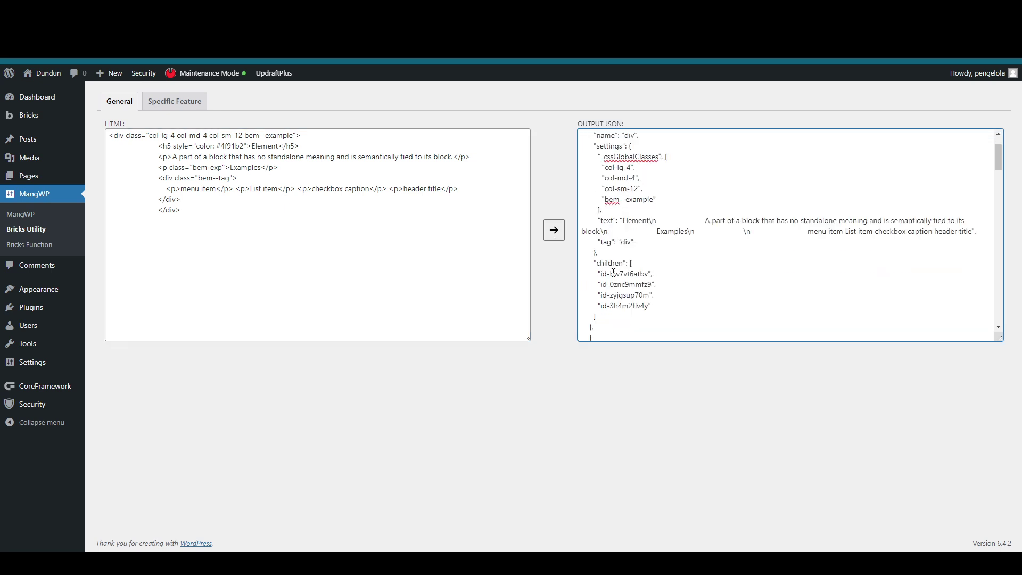
scroll(647, 266, "down", 2)
scroll(682, 194, "down", 1)
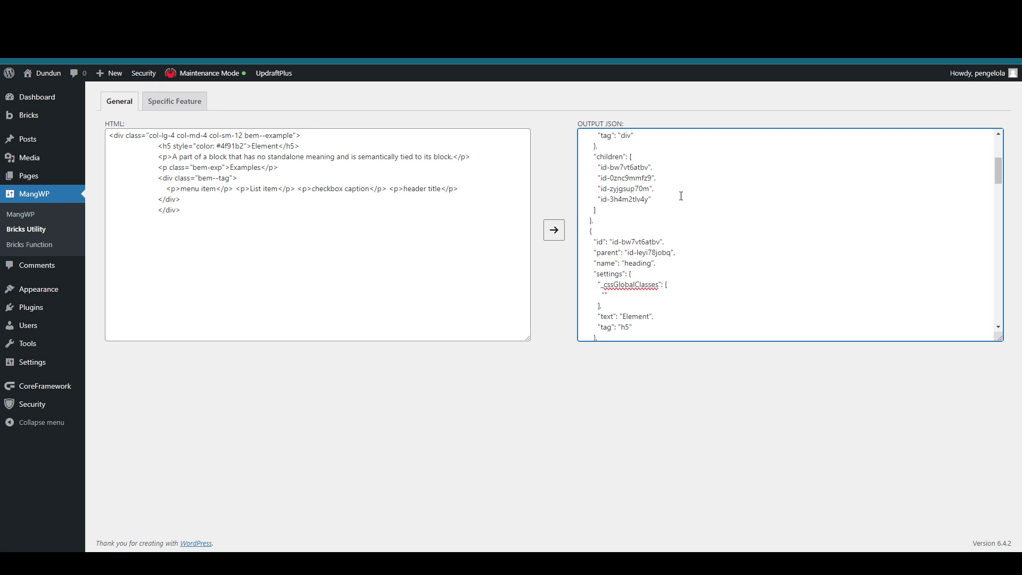
key("ctrl+a")
scroll(681, 196, "up", 4)
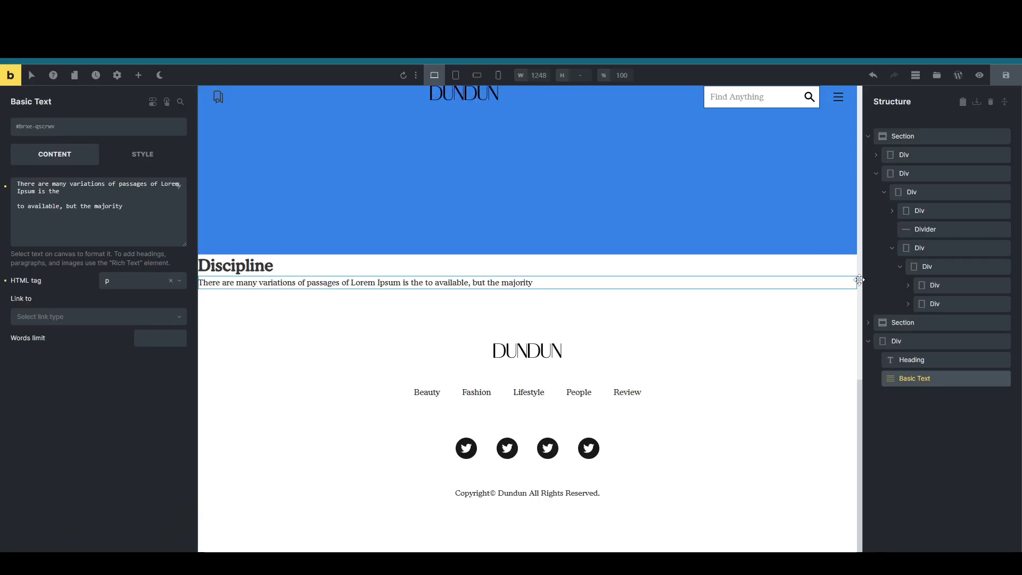
Delete the previously pasted Discipline Div and select the blog post parent div in Structure.
left_click(924, 403)
left_click(1004, 341)
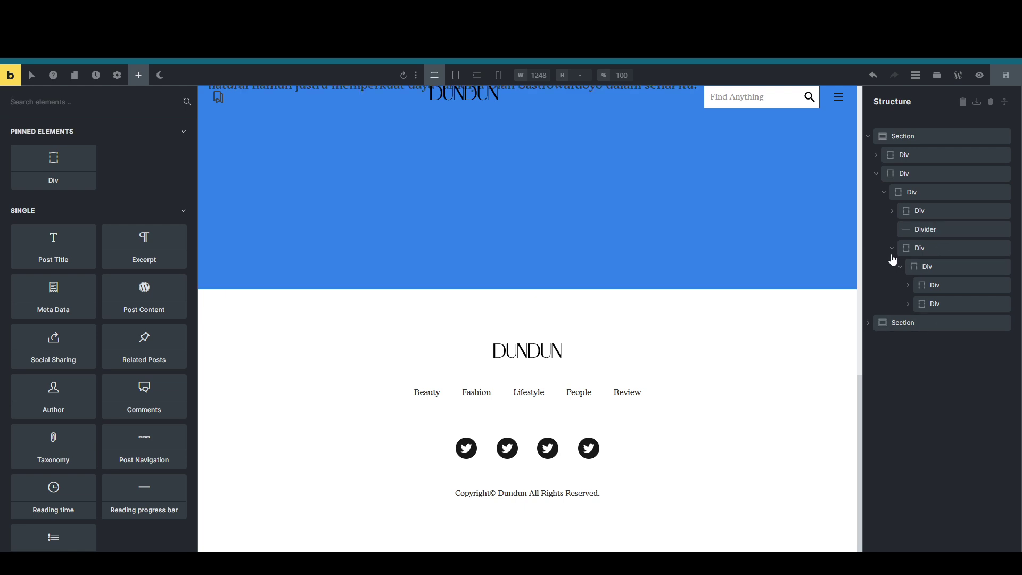
left_click(892, 248)
left_click(935, 247)
left_click(892, 248)
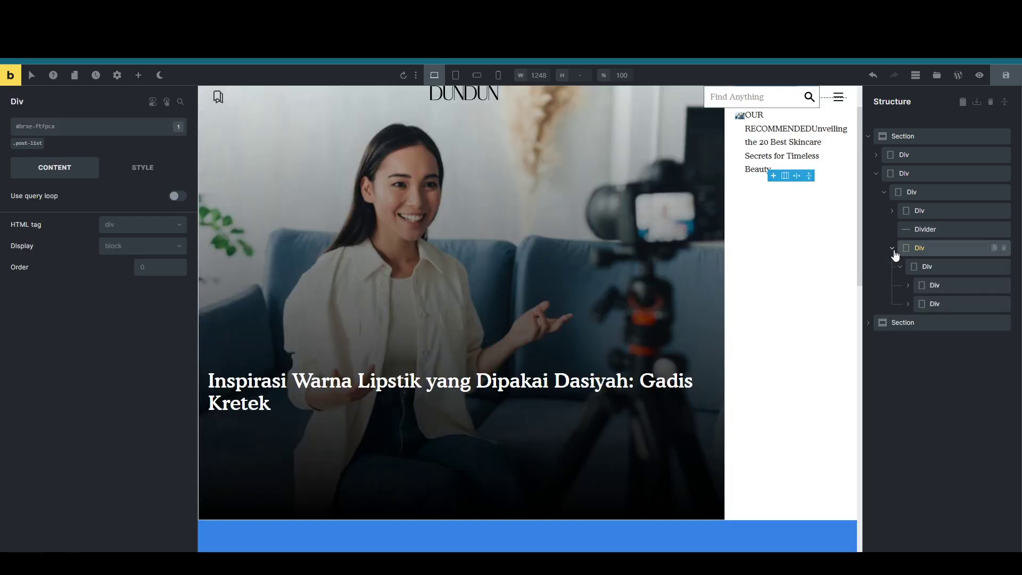
left_click(910, 266)
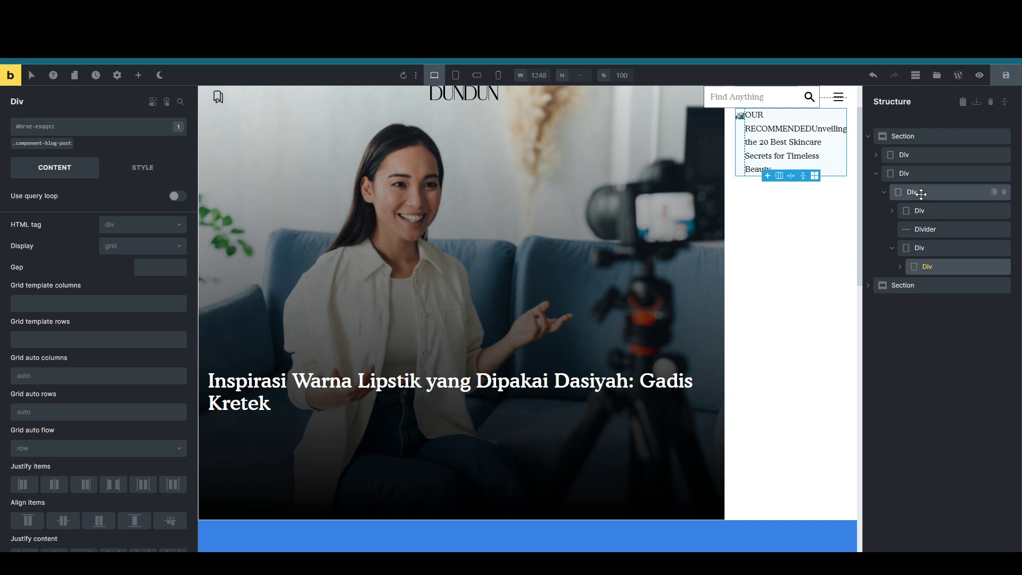
left_click(912, 192)
left_click(897, 248)
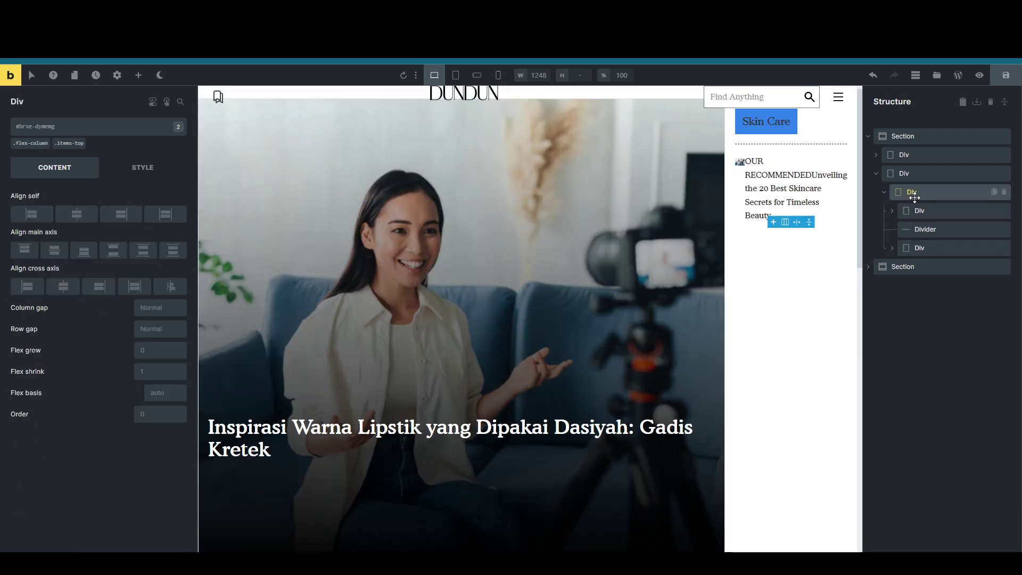
Paste the Element block and check its Element heading and first text element.
key("ctrl+v")
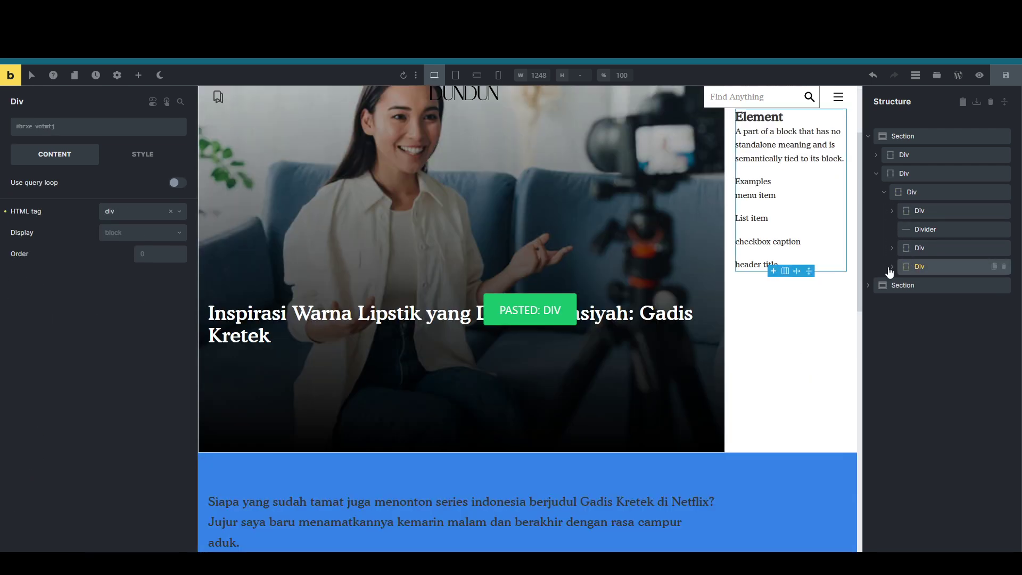
left_click(892, 266)
left_click(930, 286)
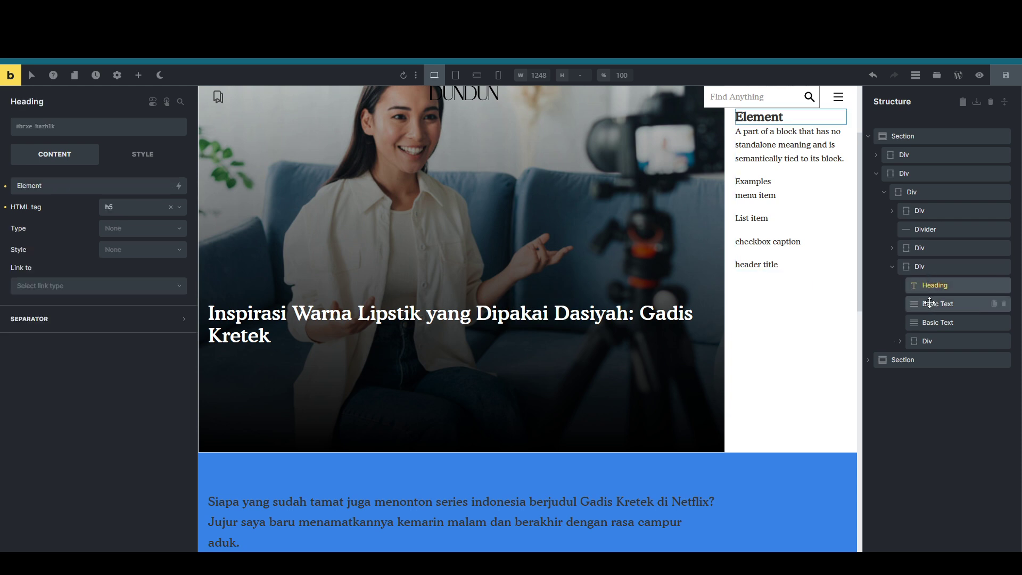
left_click(930, 302)
left_click(932, 286)
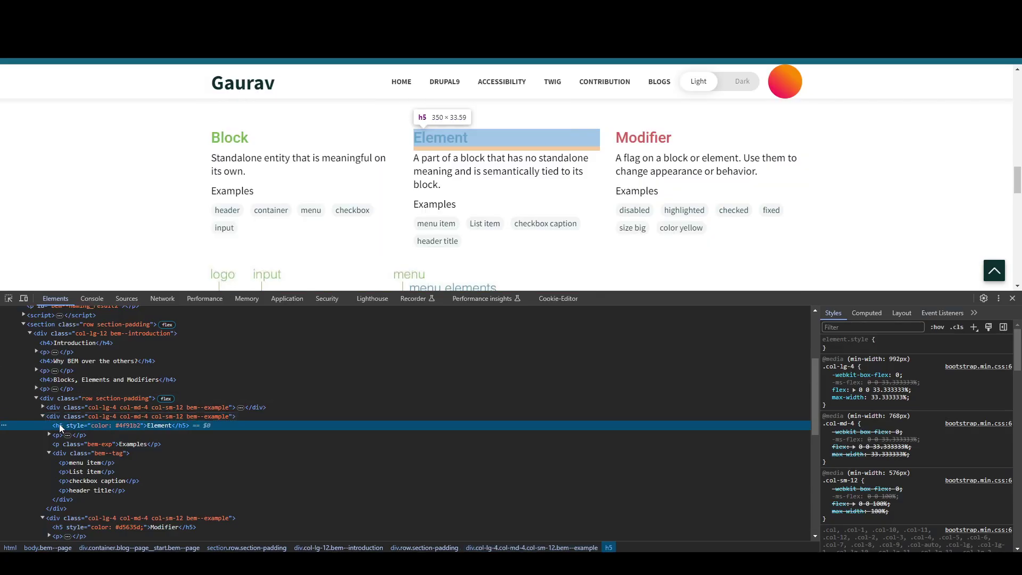
Compare the pasted description, Examples text and nested div against the reference page's markup.
left_click(59, 436)
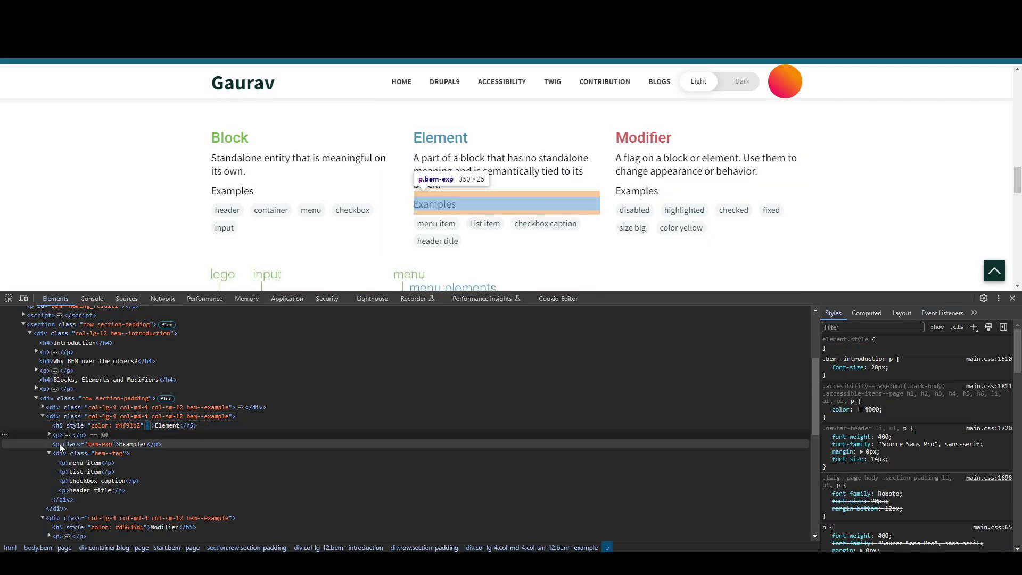
left_click(59, 443)
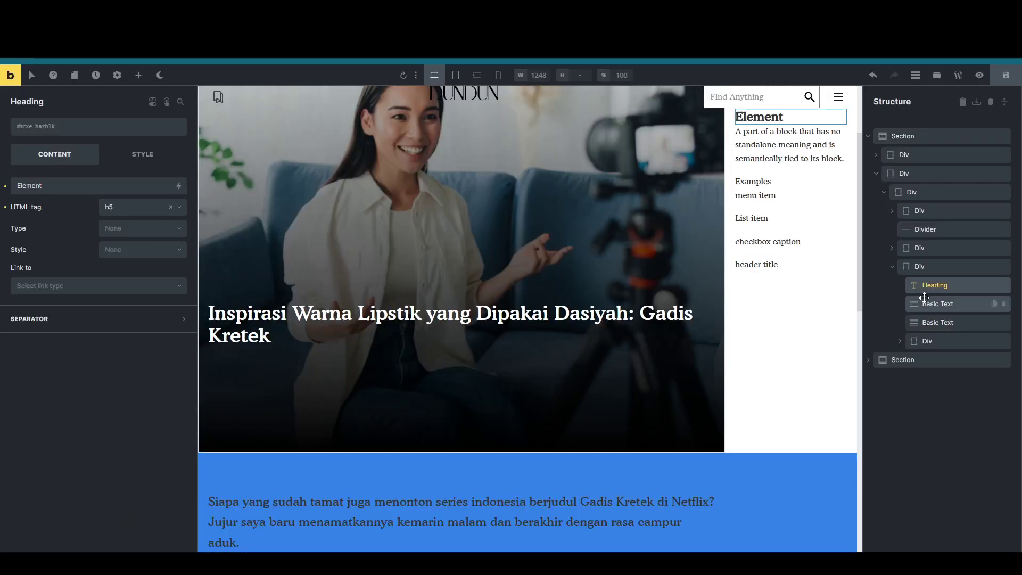
left_click(924, 300)
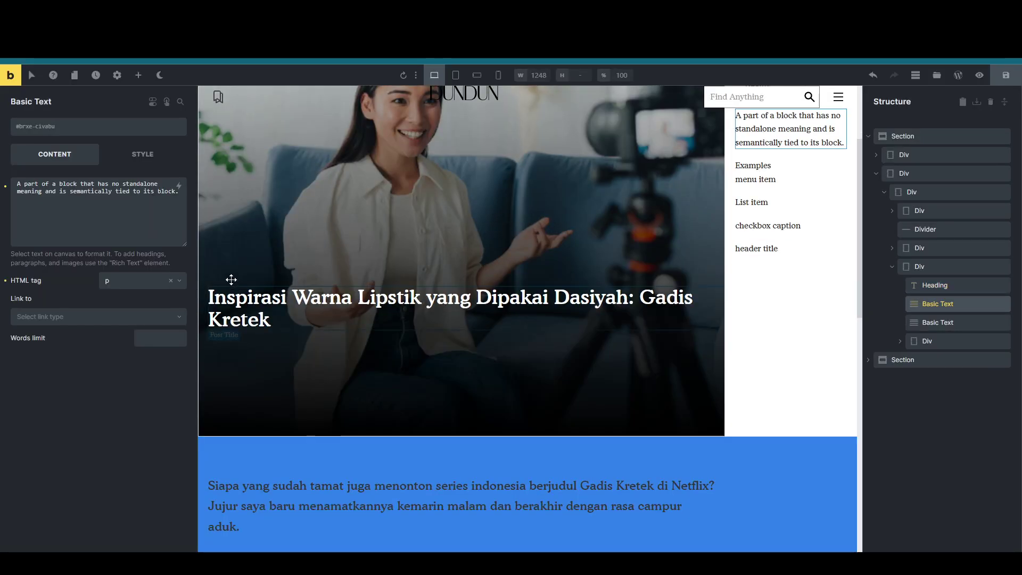
left_click(931, 323)
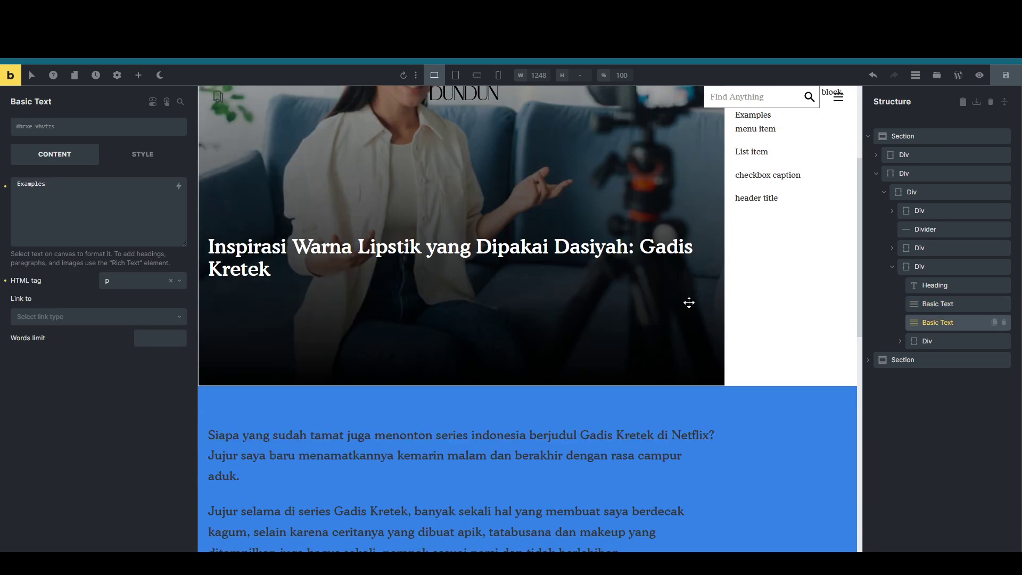
left_click(929, 341)
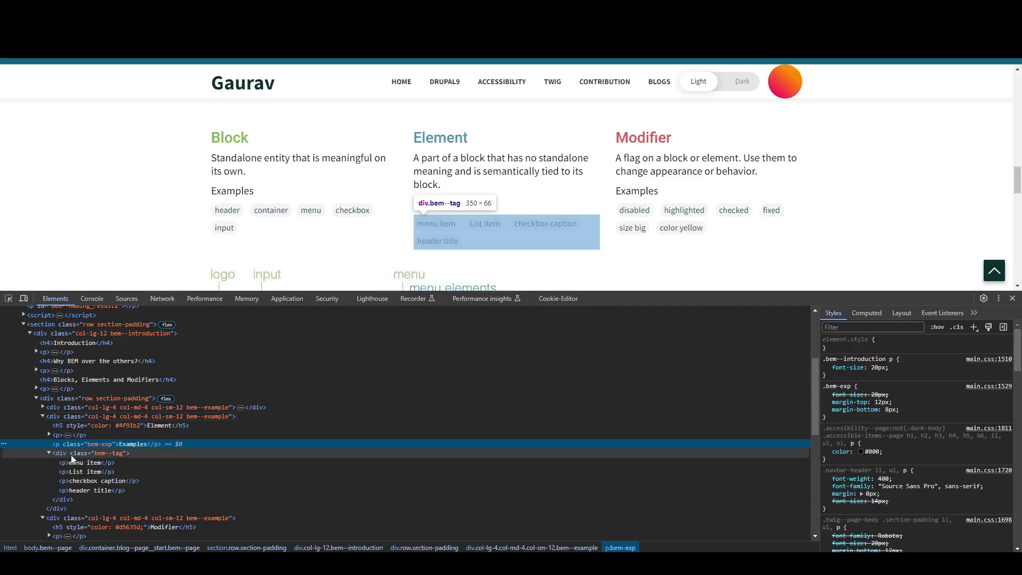
left_click(71, 454)
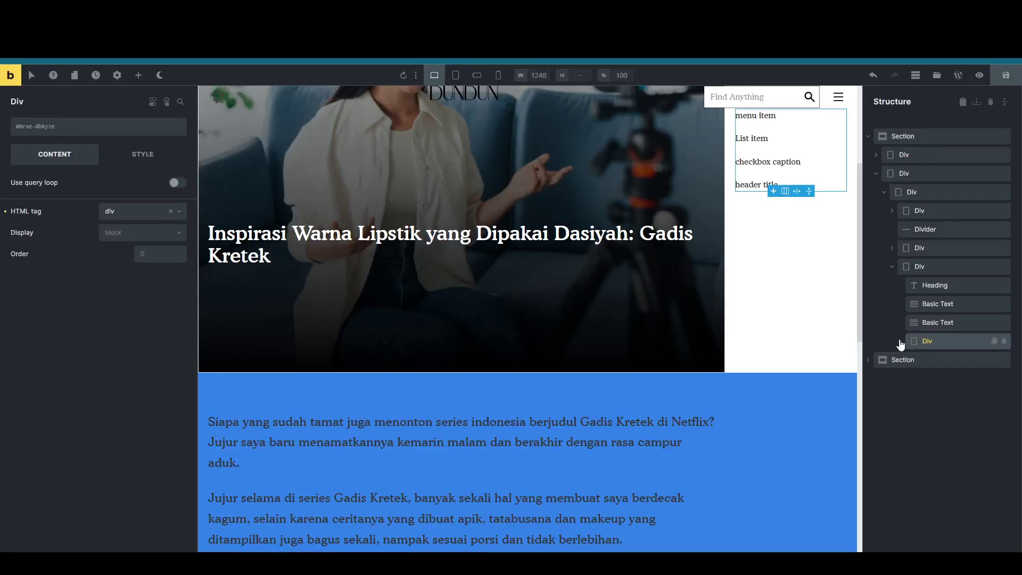
Check the nested div's List item, checkbox caption and header title texts, then save the template.
left_click(900, 342)
left_click(931, 376)
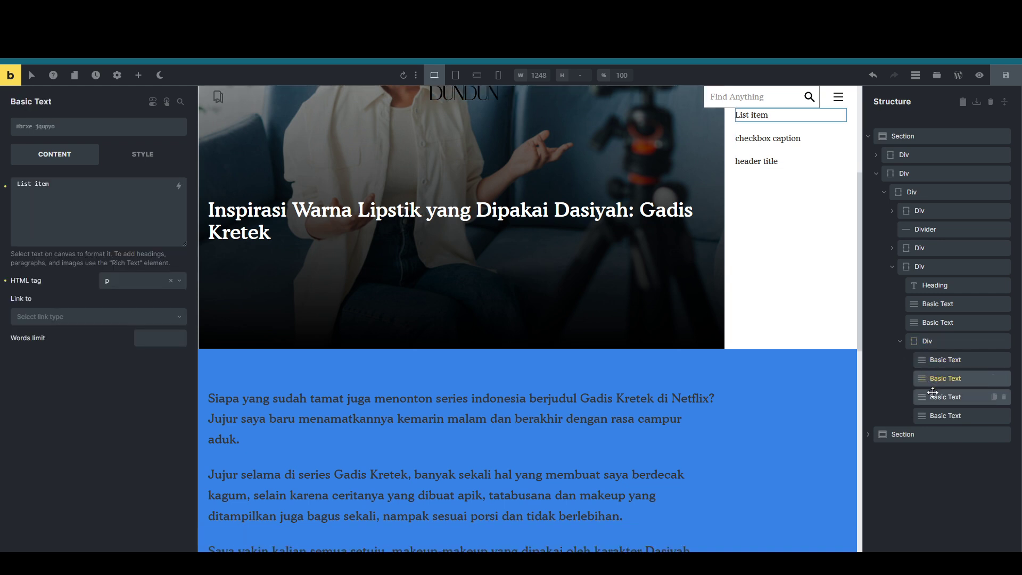
left_click(933, 396)
left_click(932, 415)
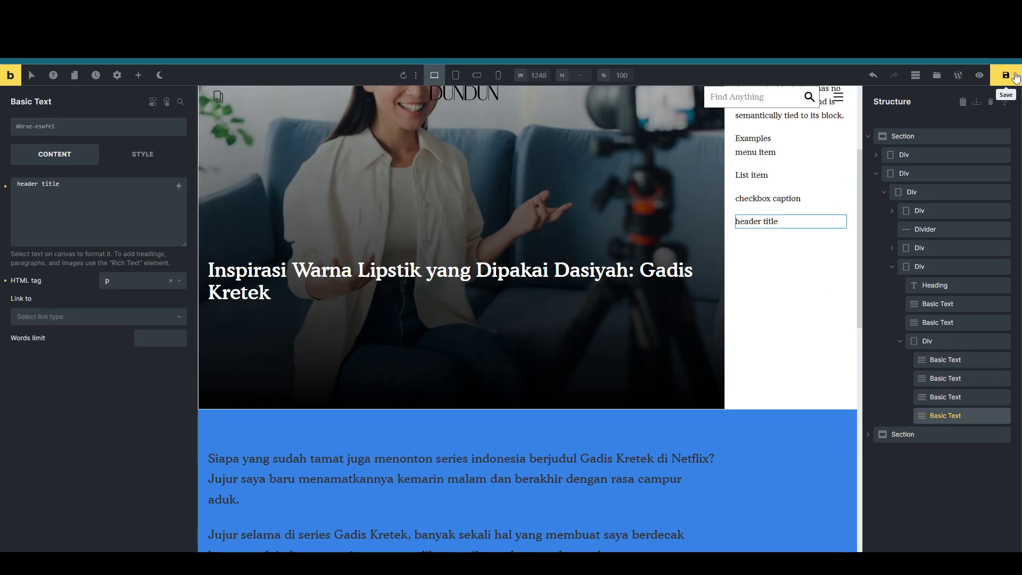
left_click(1006, 75)
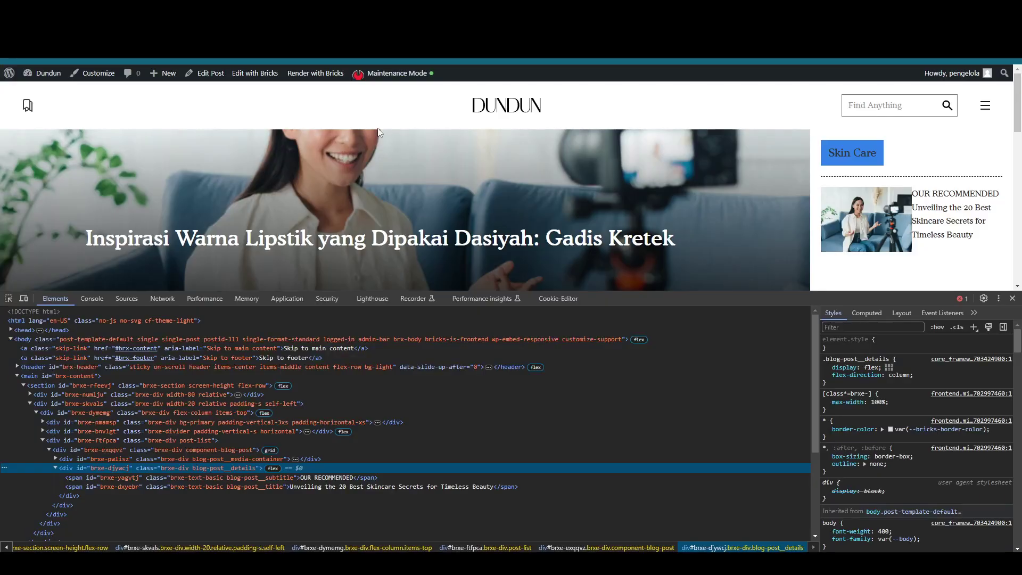
Inspect the live page's Element heading and menu item paragraph in DevTools.
scroll(738, 241, "down", 1)
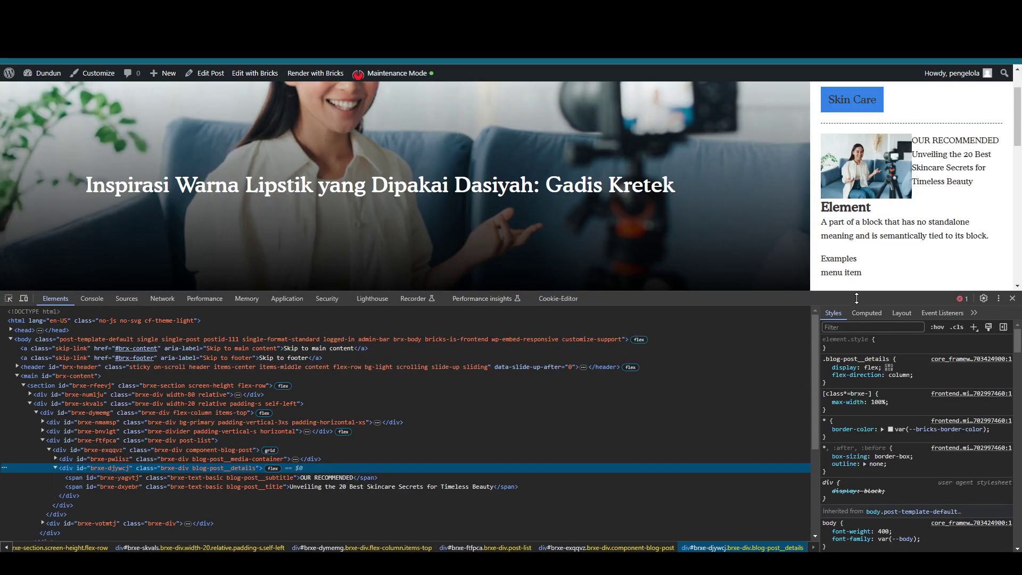
left_click(846, 207)
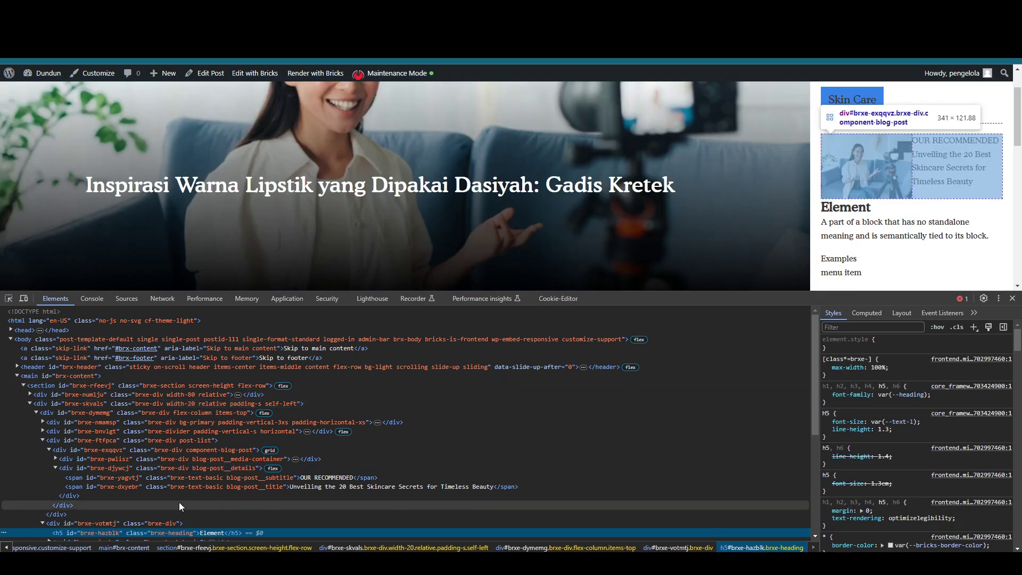
scroll(179, 503, "down", 1)
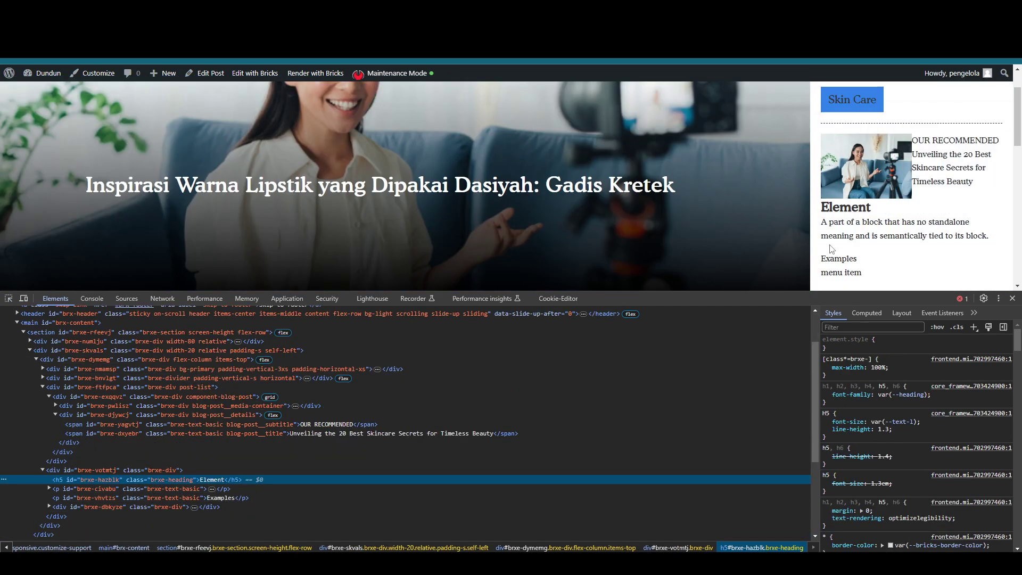
scroll(837, 258, "down", 1)
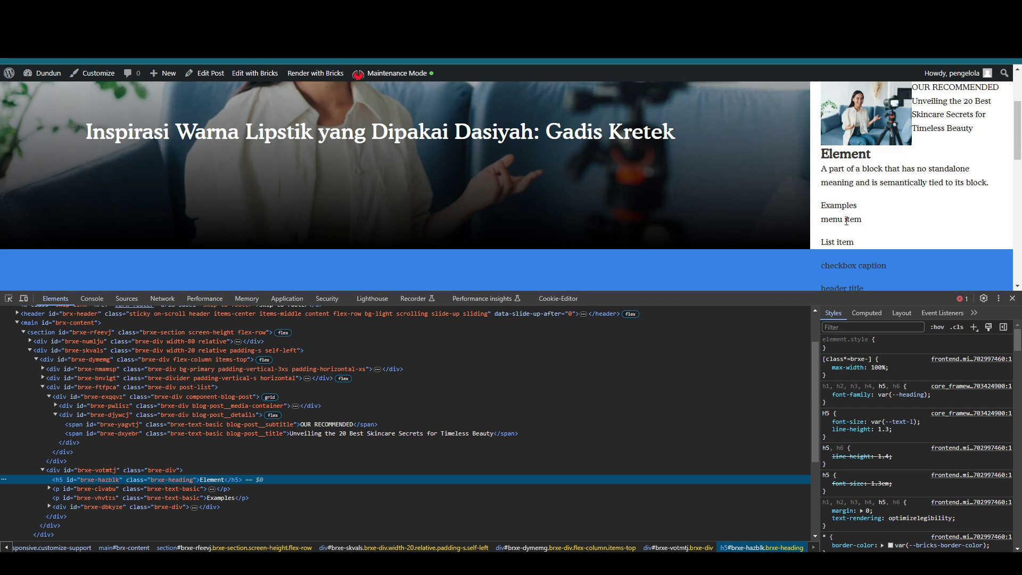
key("ctrl+shift+c")
left_click(846, 220)
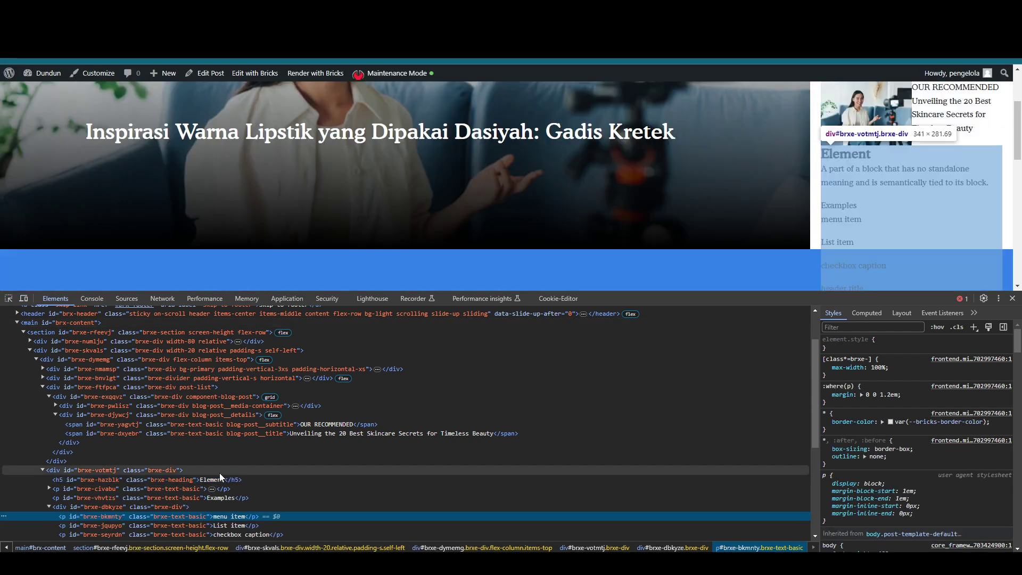
Check the header title, menu item and Examples paragraphs, then close DevTools.
scroll(191, 515, "down", 1)
left_click(198, 490)
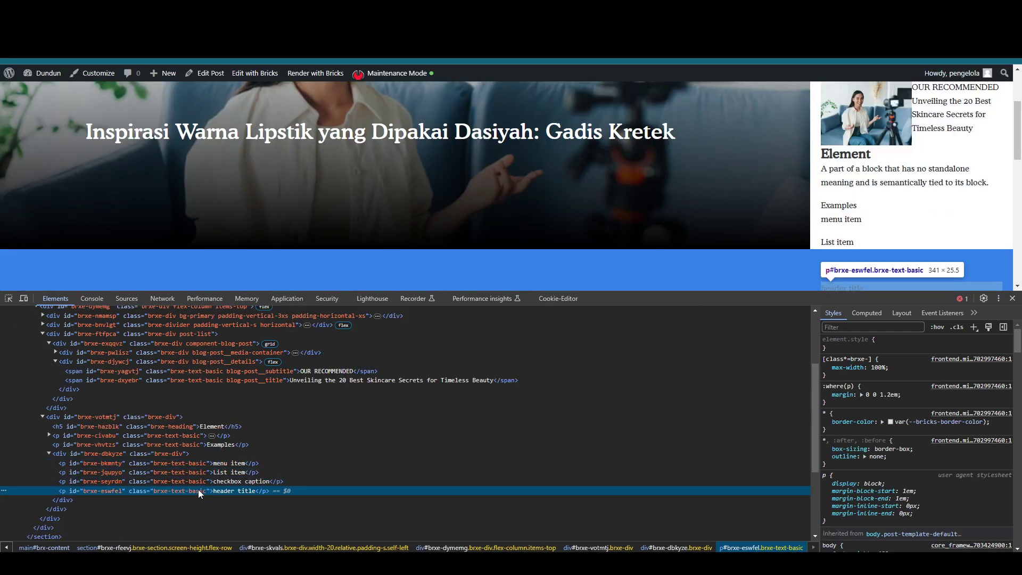
left_click(197, 462)
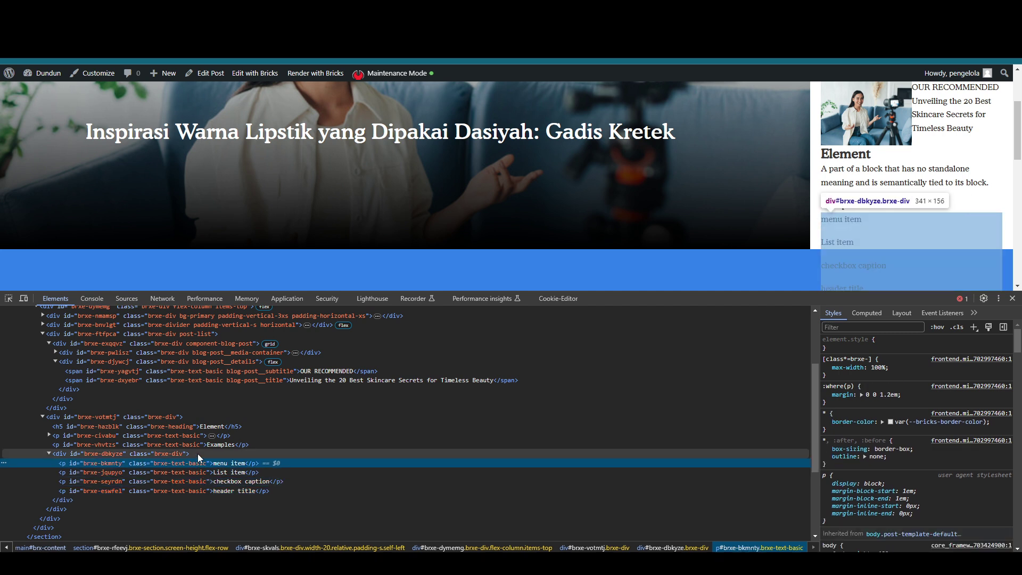
left_click(199, 445)
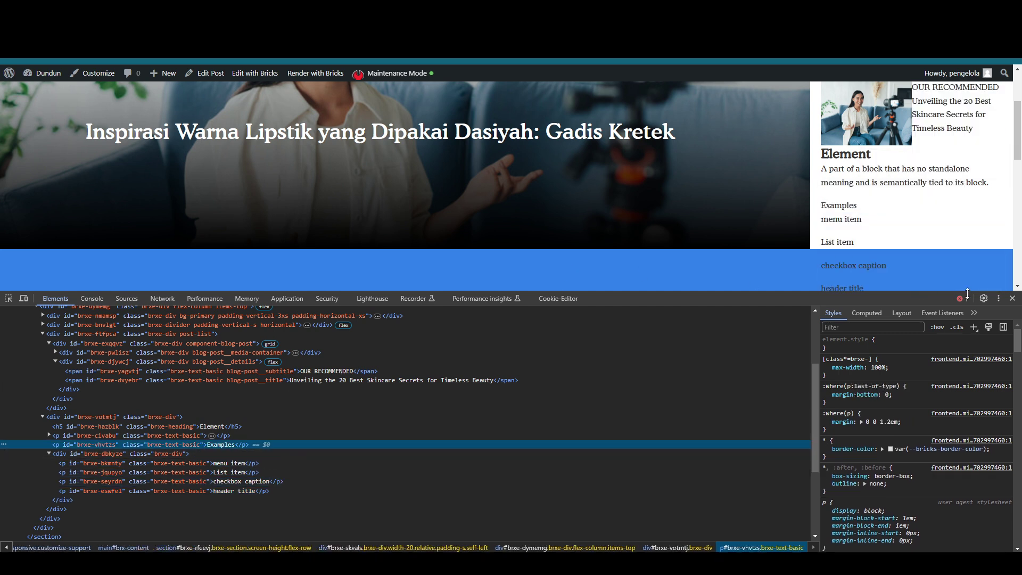
left_click(1012, 298)
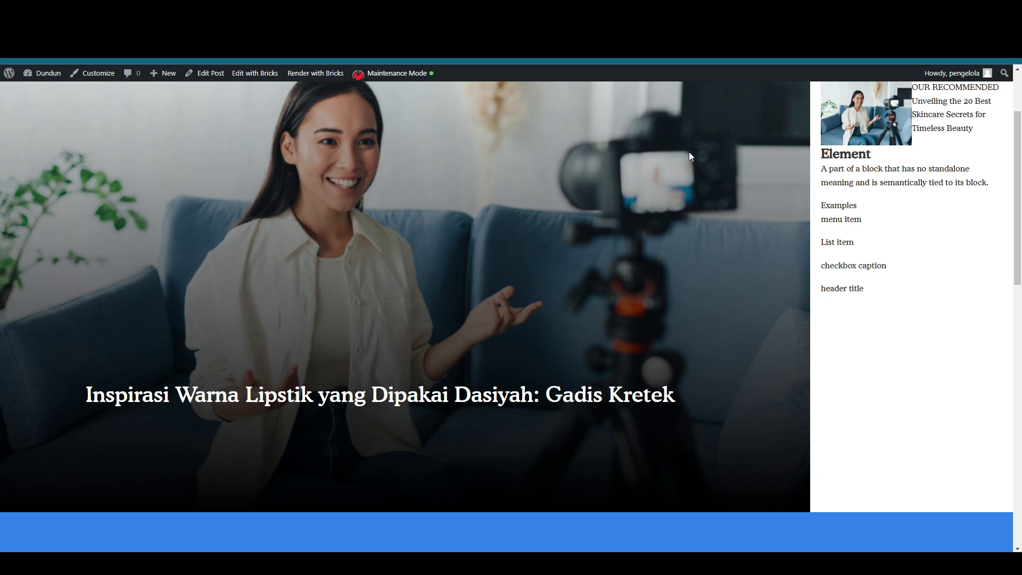
key("alt+Tab")
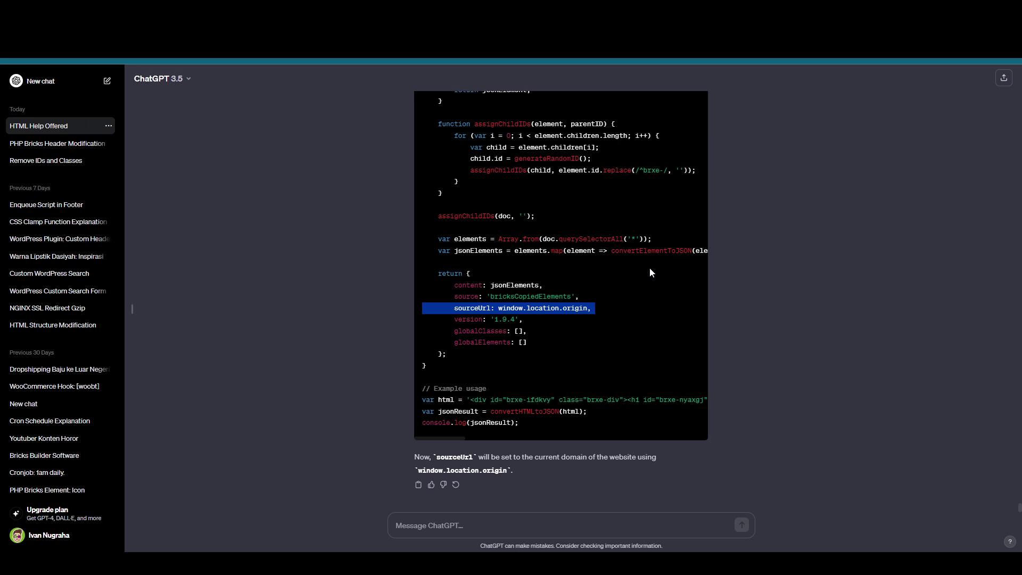
scroll(652, 273, "up", 5)
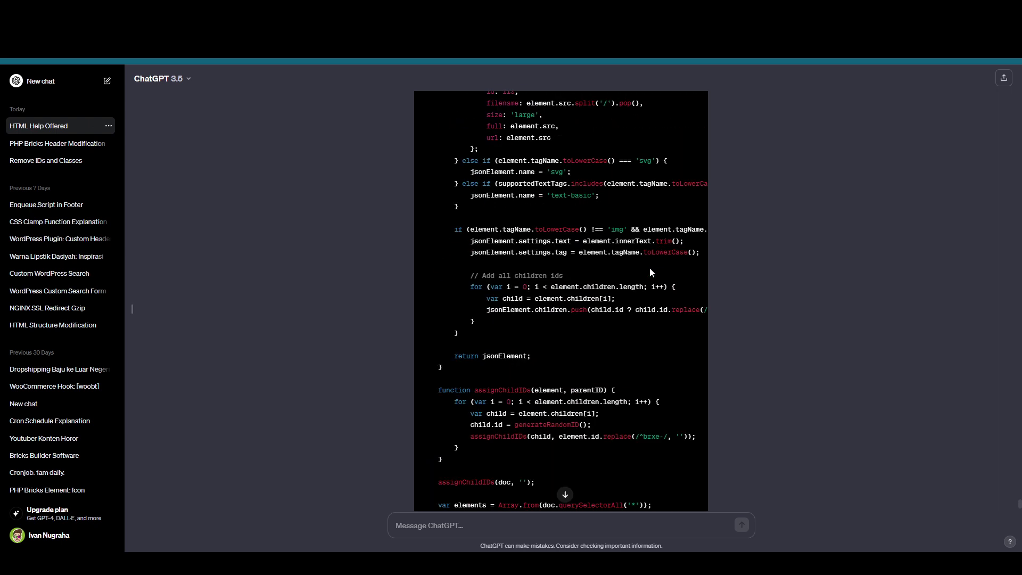
scroll(649, 268, "down", 5)
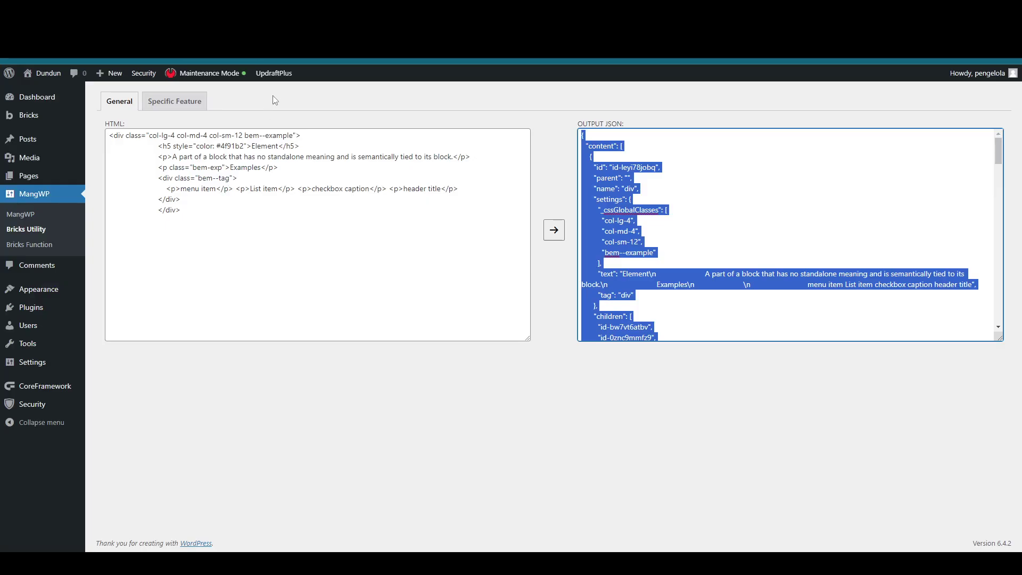
Scroll the Output JSON down to the h5 "Element" heading object.
left_click(617, 203)
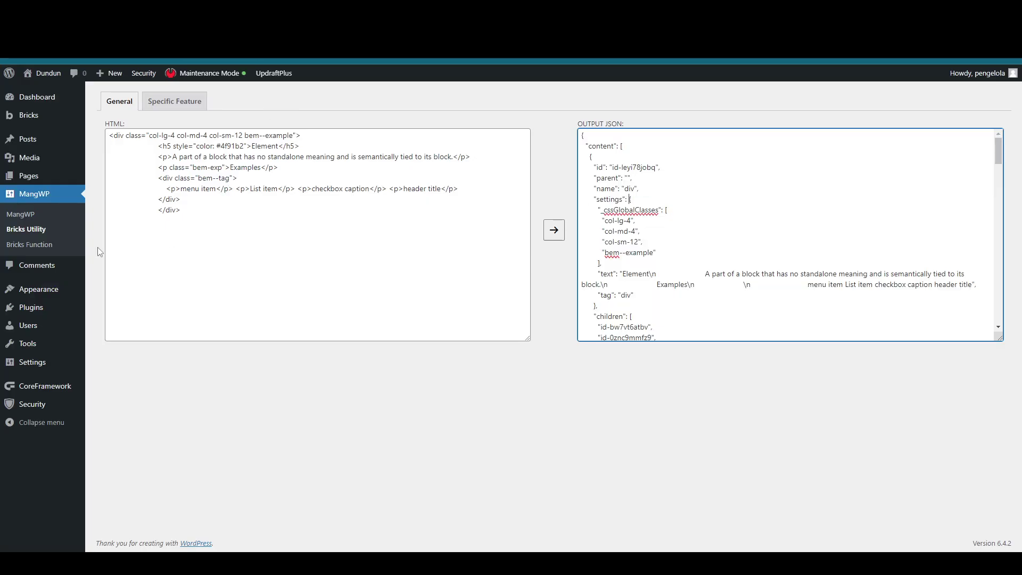
scroll(677, 232, "down", 5)
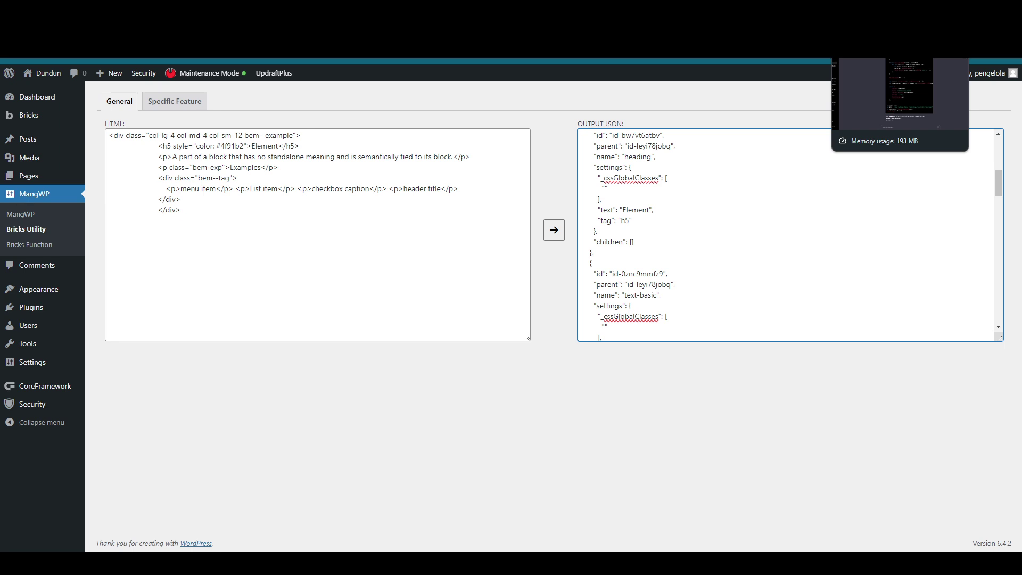
Return to the ChatGPT conversation holding the convertHTMLtoJSON script.
key("ctrl+Tab")
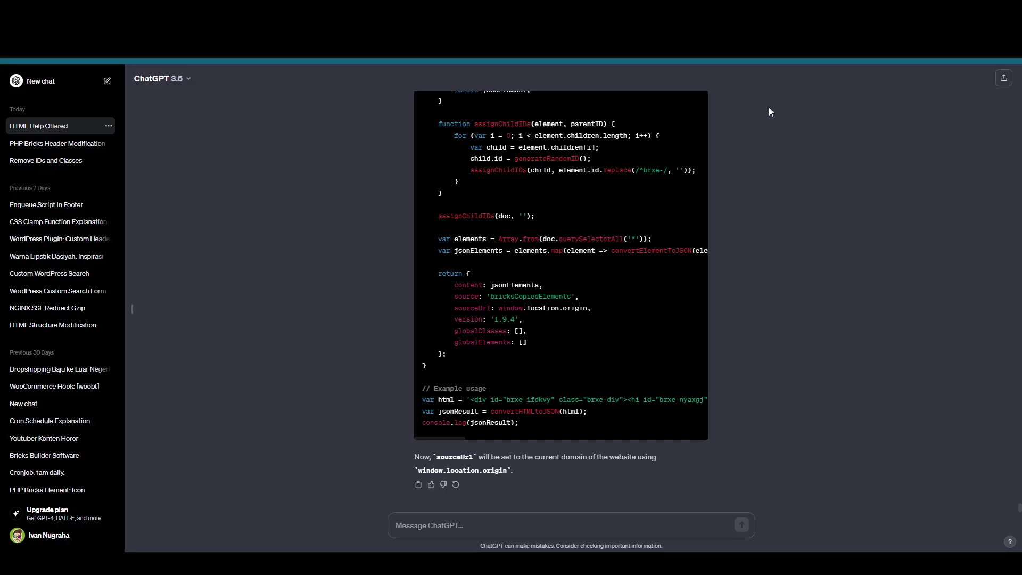